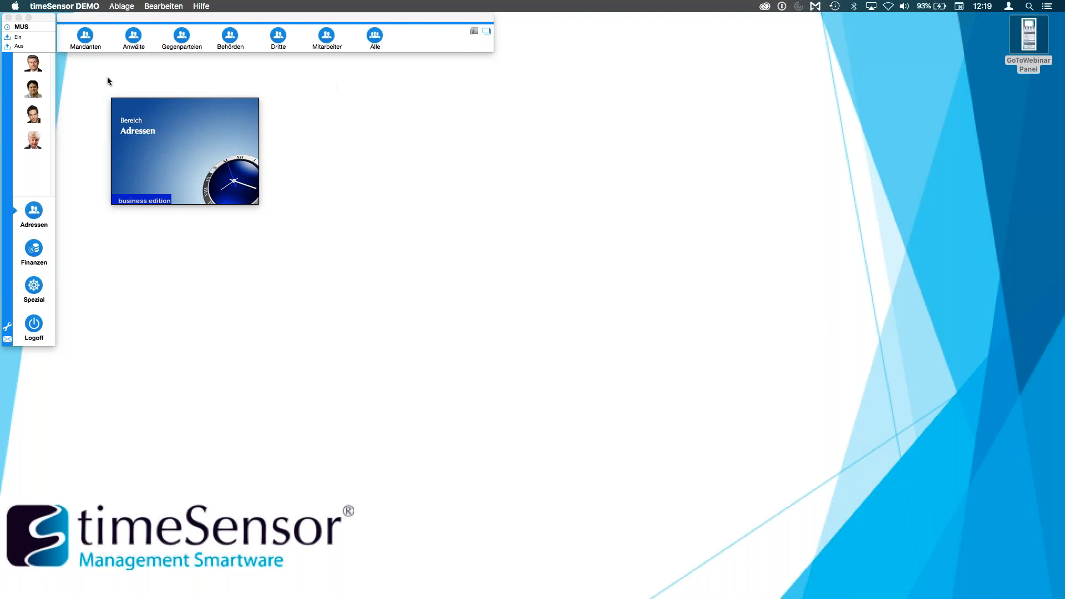
# - Open the dossier of the client listed as Polybauer, look over the Stammblatt, and show the Zusatz fields
pyautogui.click(85, 35)
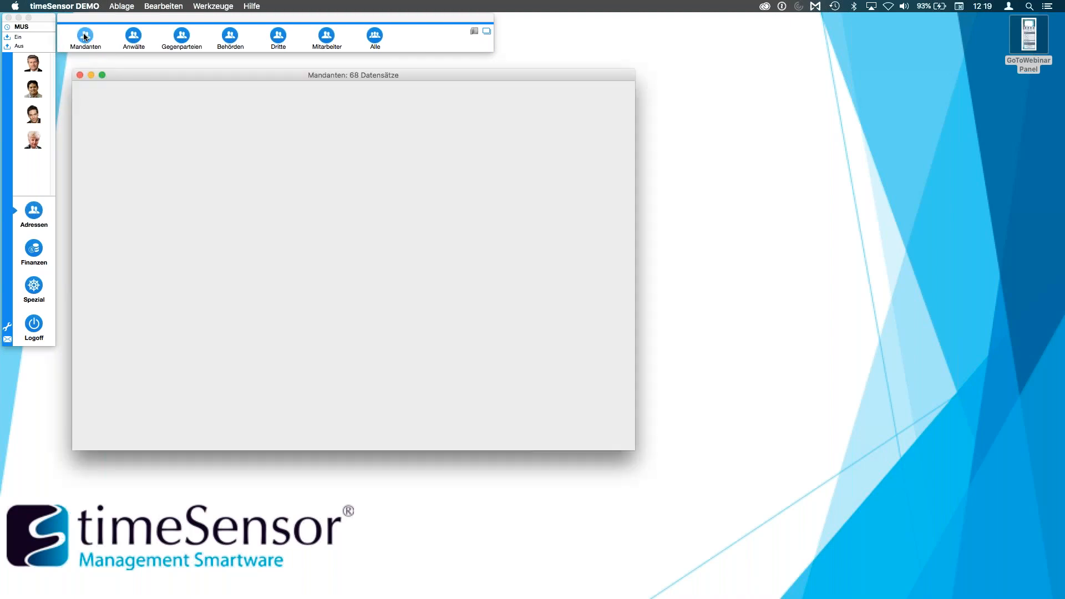
pyautogui.doubleClick(144, 172)
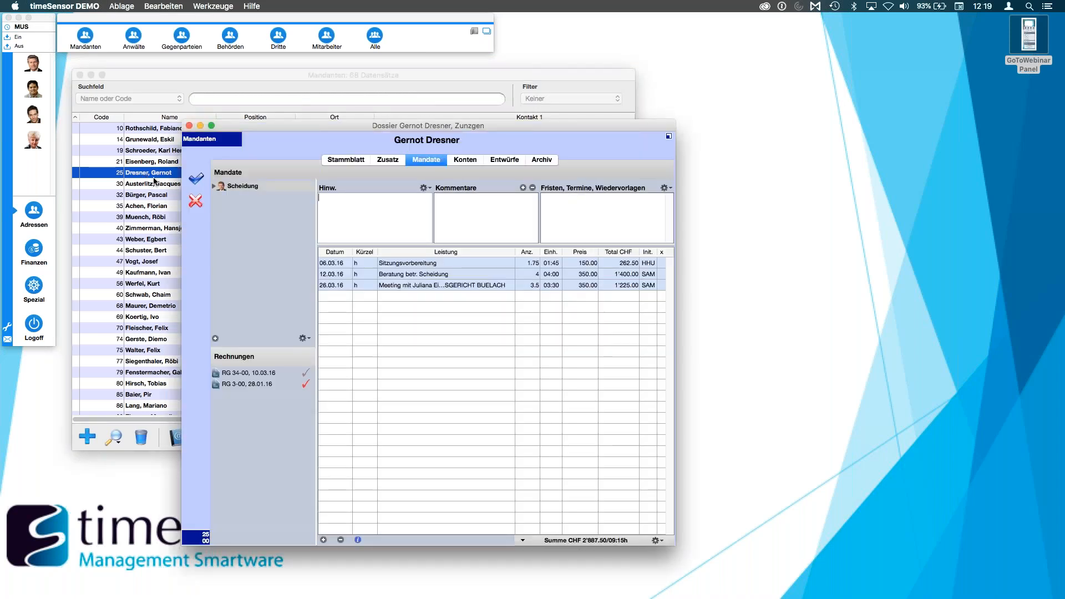
pyautogui.click(390, 160)
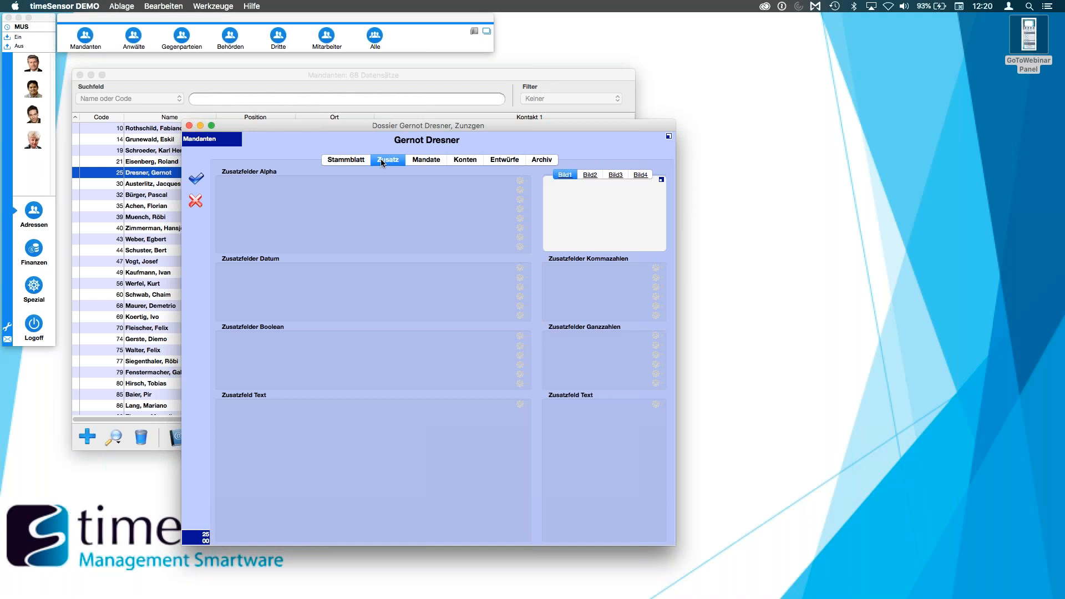
pyautogui.click(359, 161)
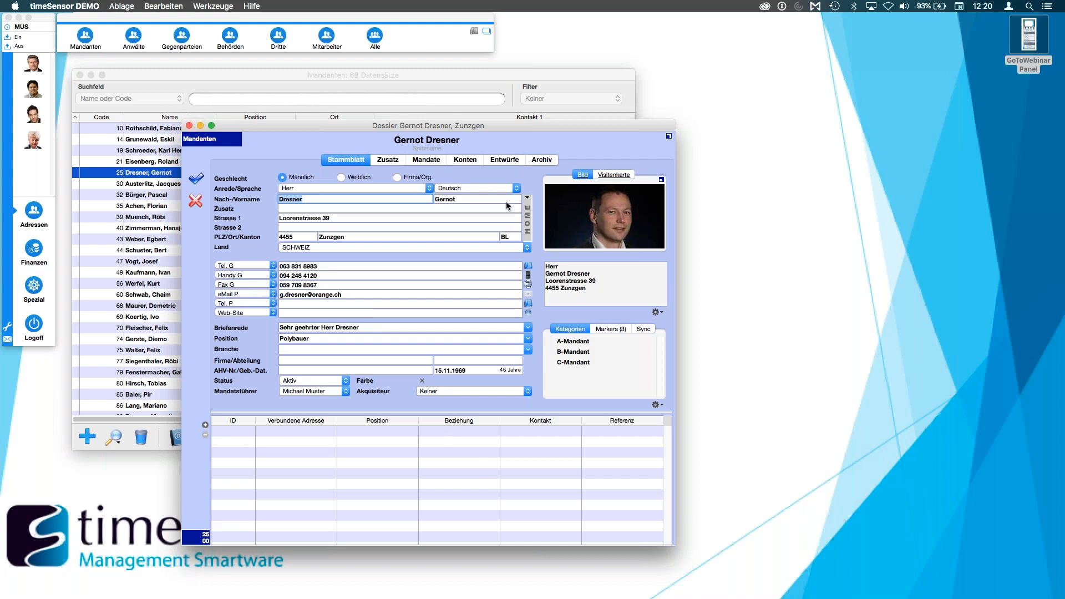
pyautogui.click(388, 161)
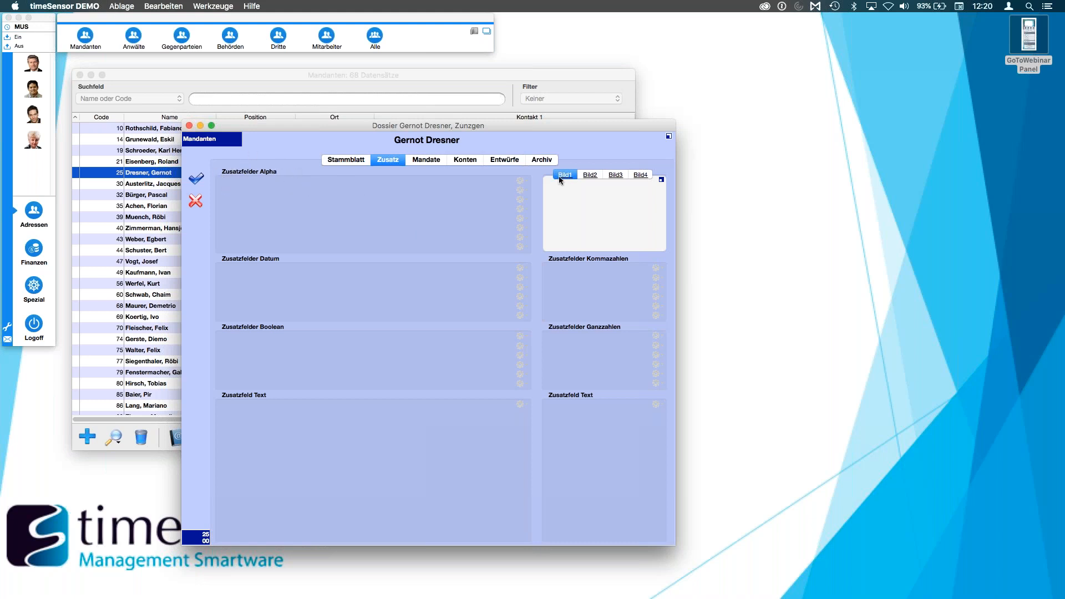
# - Add an alphanumeric extra field named Zivilstand, adjusting its field length and the option letting everyone change its properties
pyautogui.click(522, 182)
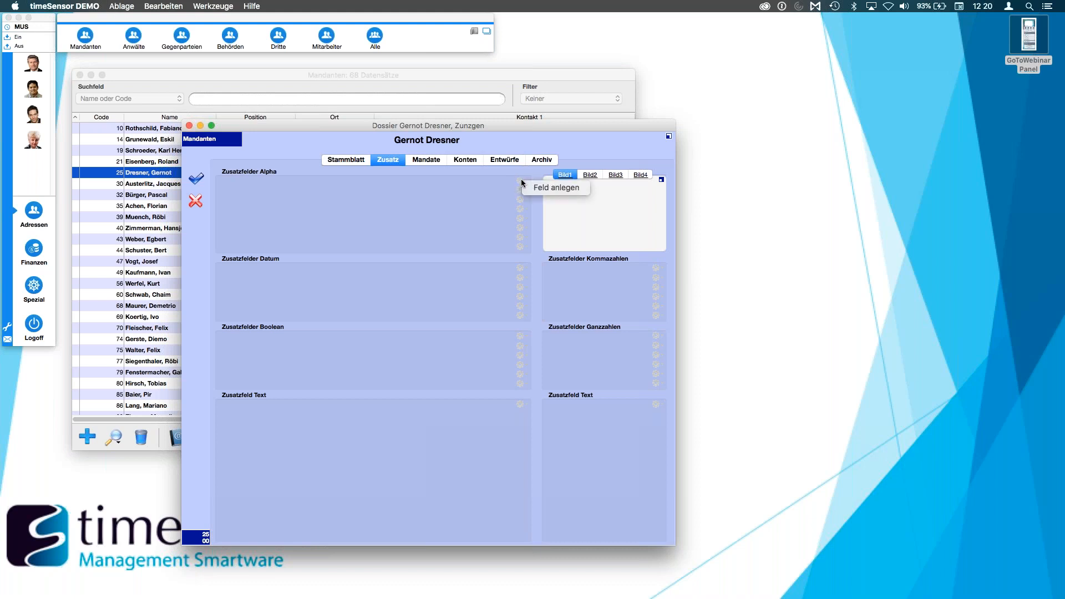
pyautogui.click(562, 190)
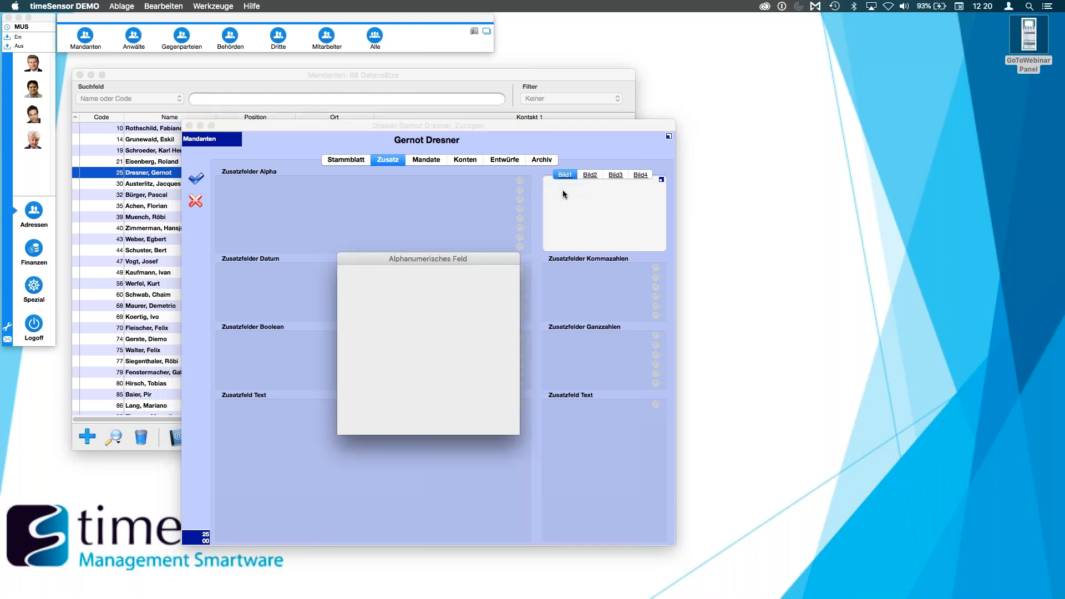
pyautogui.moveTo(475, 252); pyautogui.dragTo(473, 211)
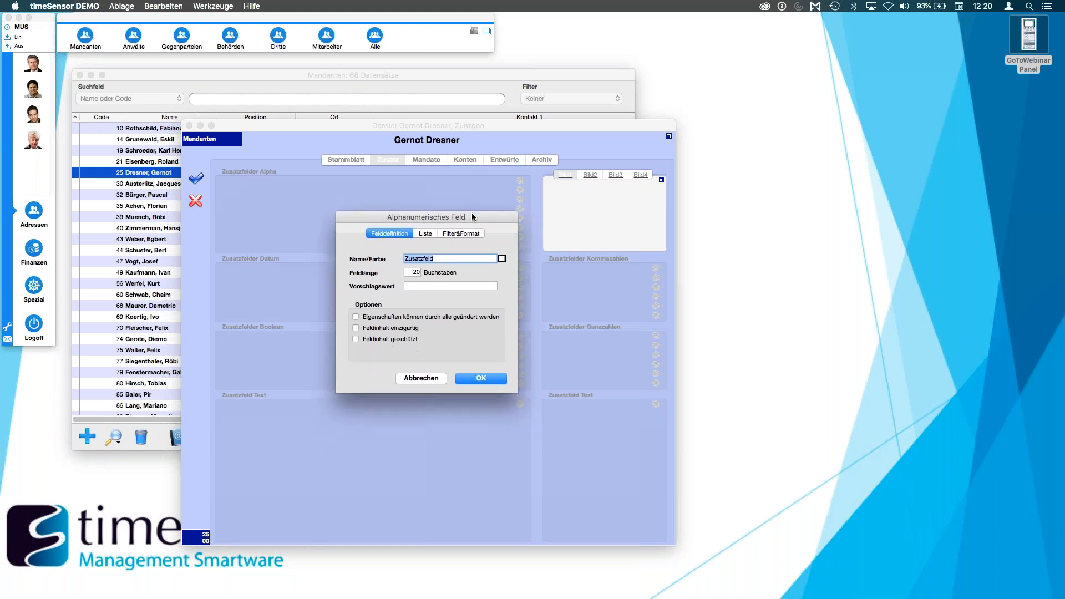
pyautogui.write('Zivilstand')
pyautogui.click(414, 273)
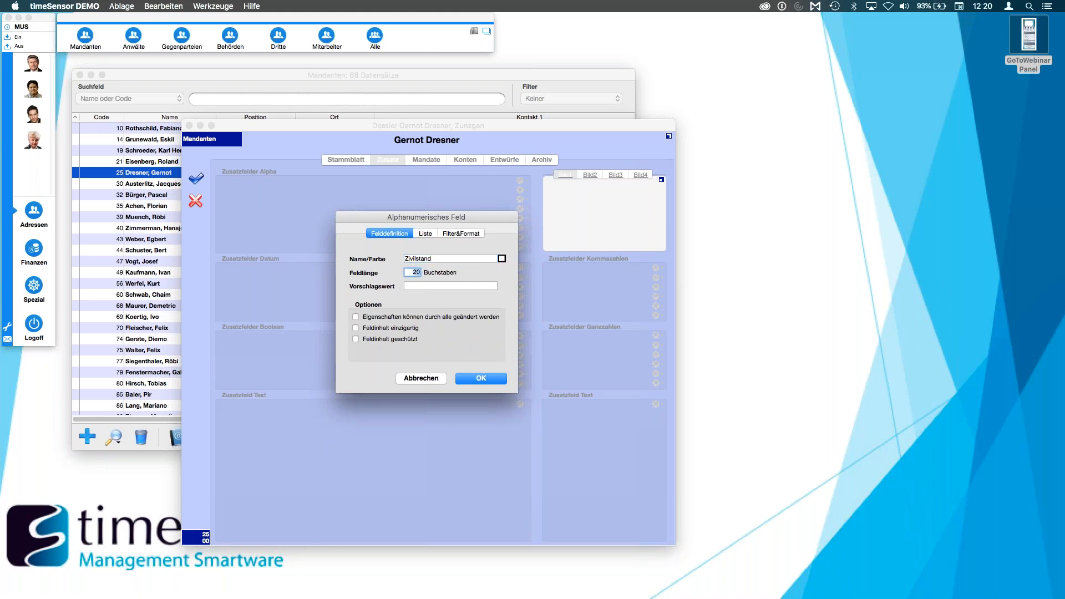
pyautogui.write('3')
pyautogui.click(356, 317)
# - Enter Ledig, Verheiratet and Geschieden as suggested values for the Zivilstand field and create the field without an input filter or format
pyautogui.click(427, 234)
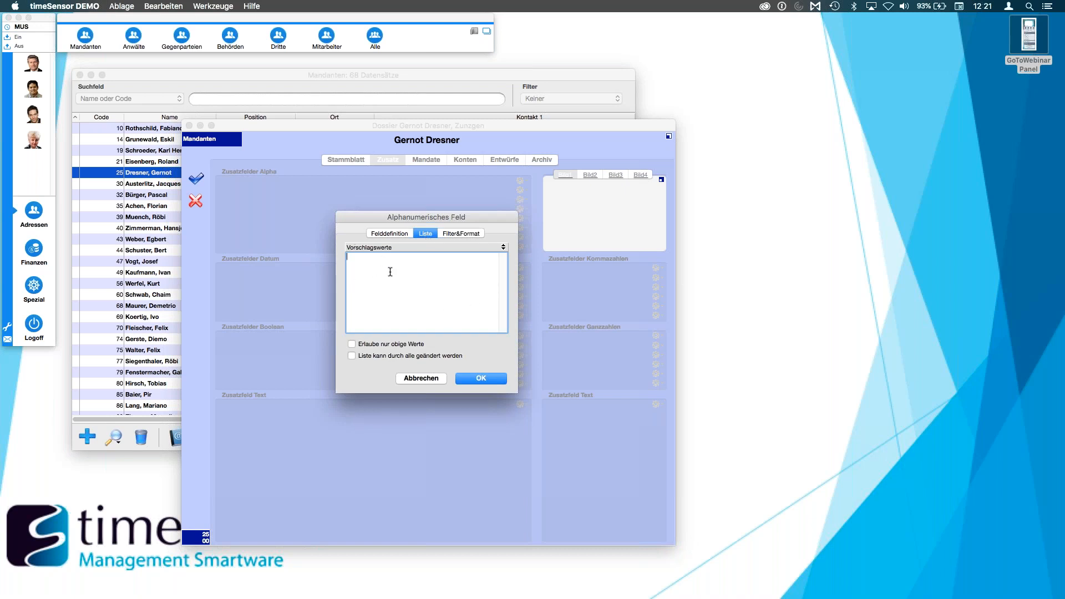
pyautogui.write('Ledig')
pyautogui.press('Return')
pyautogui.write('Verheiratet')
pyautogui.press('Return')
pyautogui.write('Geschieden')
pyautogui.click(351, 346)
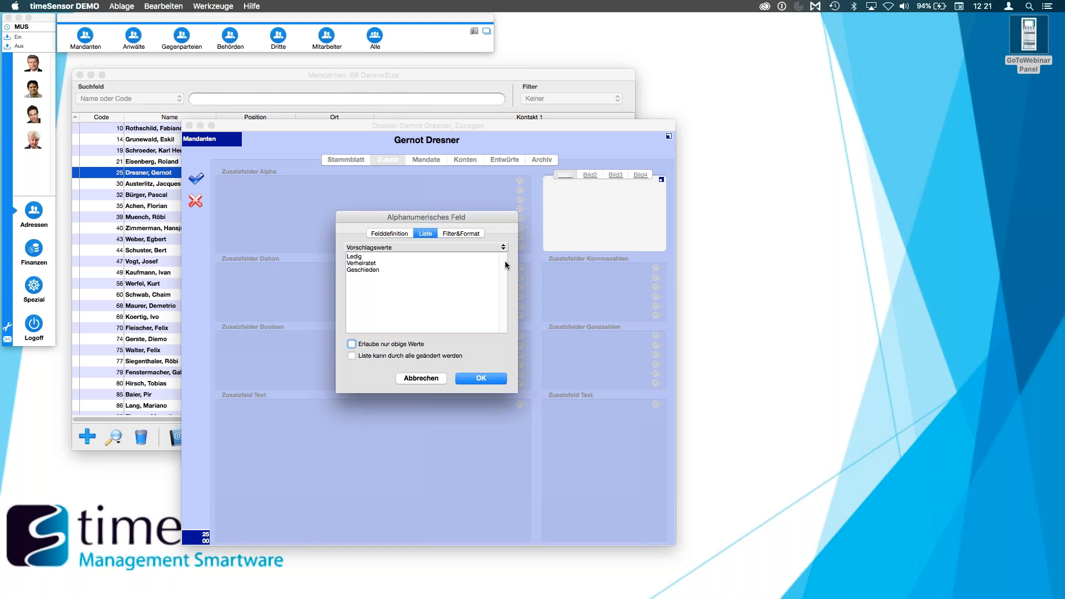
pyautogui.click(471, 233)
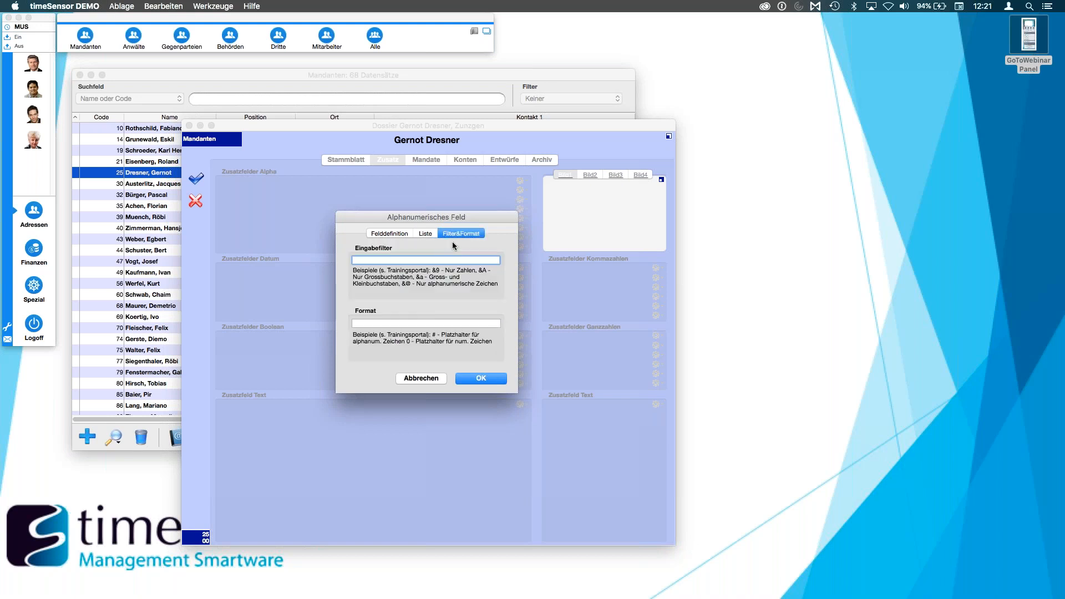
pyautogui.click(481, 380)
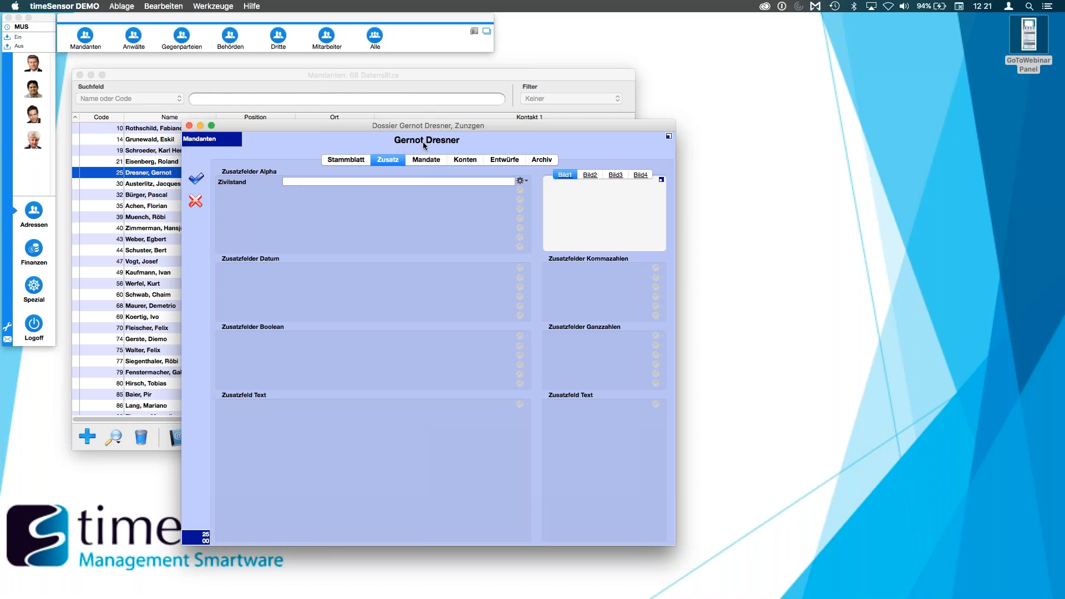
# - Save the client dossier and show the Zusatz fields of a Sekretariat employee's dossier from the list of all addresses
pyautogui.click(196, 178)
pyautogui.click(375, 36)
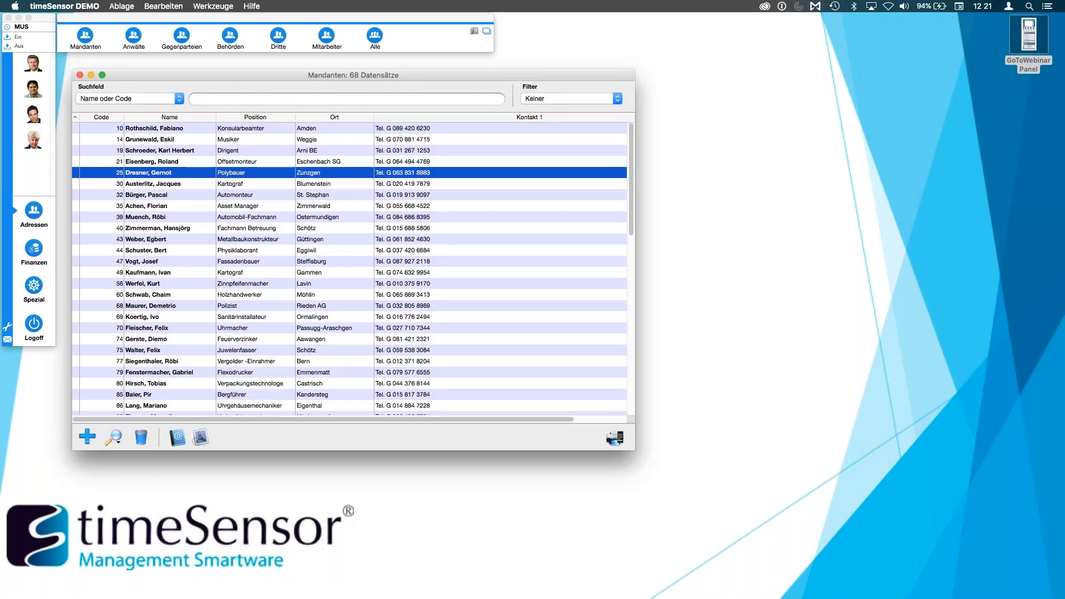
pyautogui.doubleClick(300, 292)
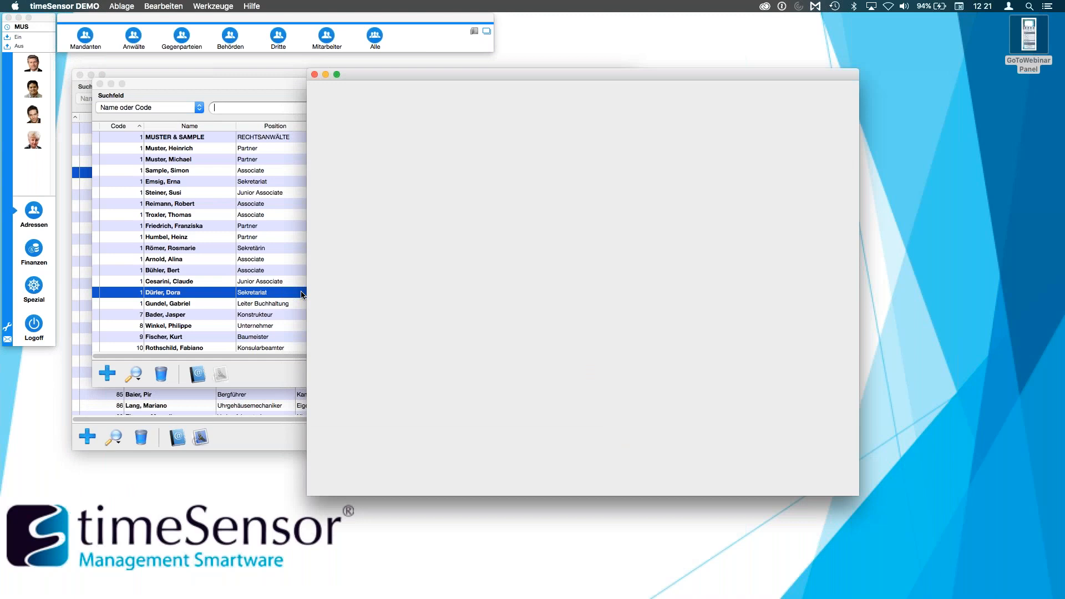
pyautogui.click(543, 109)
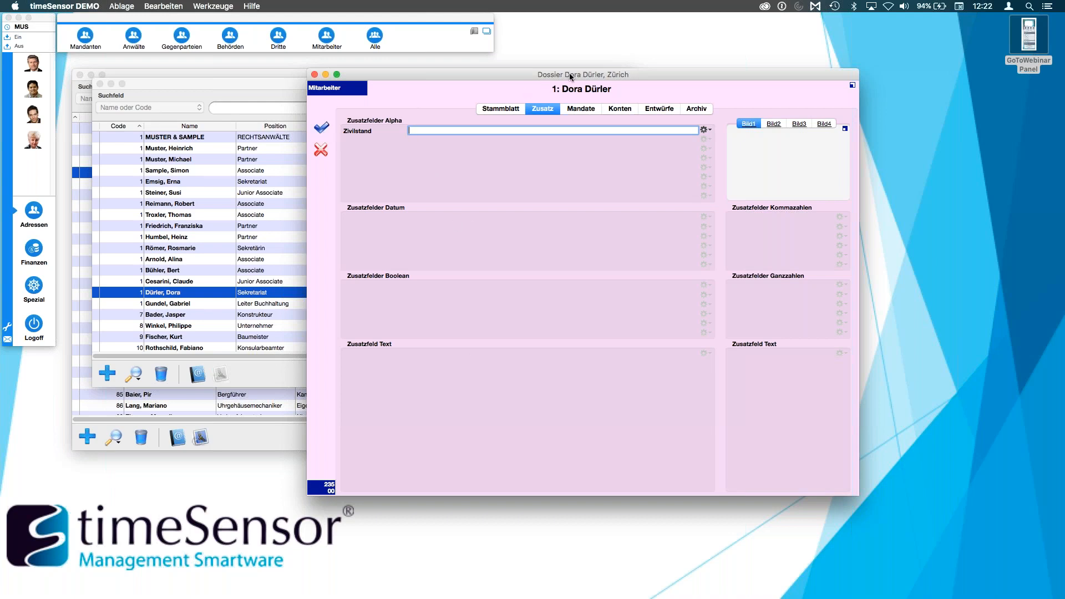
pyautogui.moveTo(571, 76); pyautogui.dragTo(559, 76)
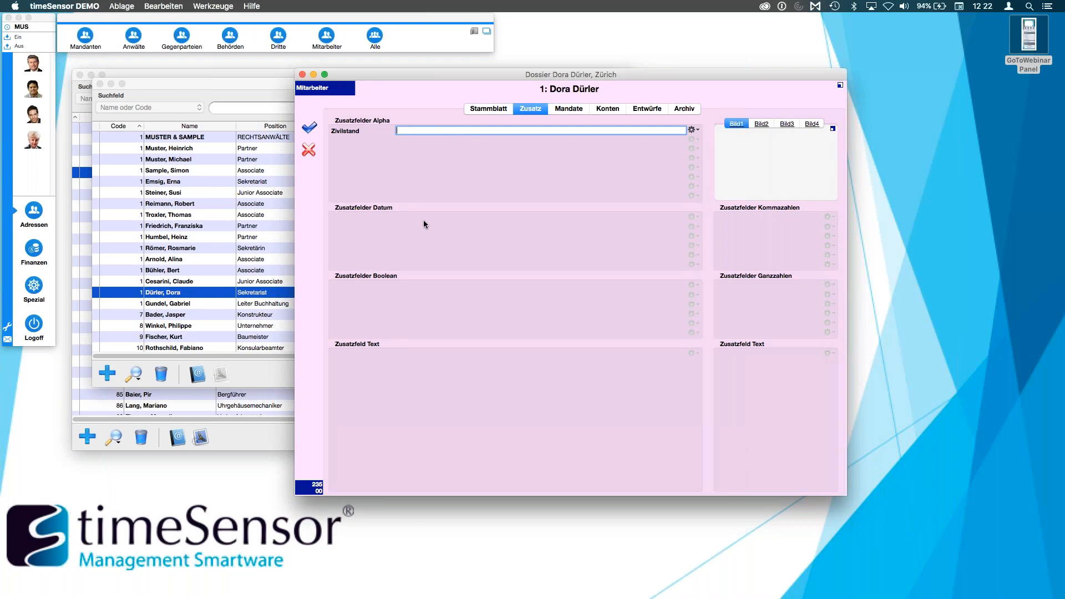
# - Add a date extra field named Heiratsdatum to the employee's dossier
pyautogui.click(691, 217)
pyautogui.click(729, 226)
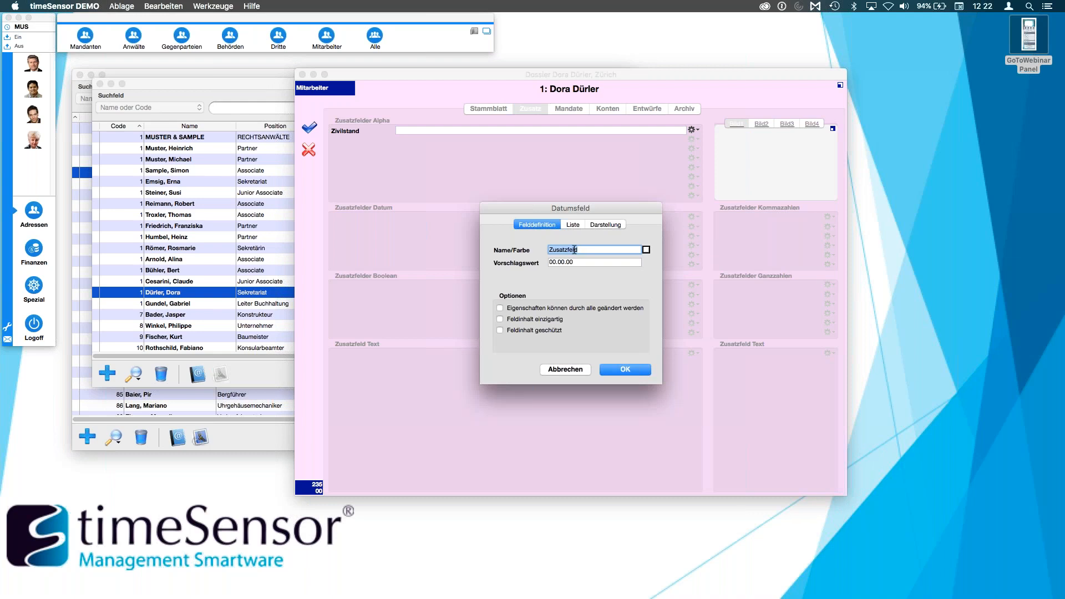
pyautogui.write('Heiratsdatum')
pyautogui.click(625, 370)
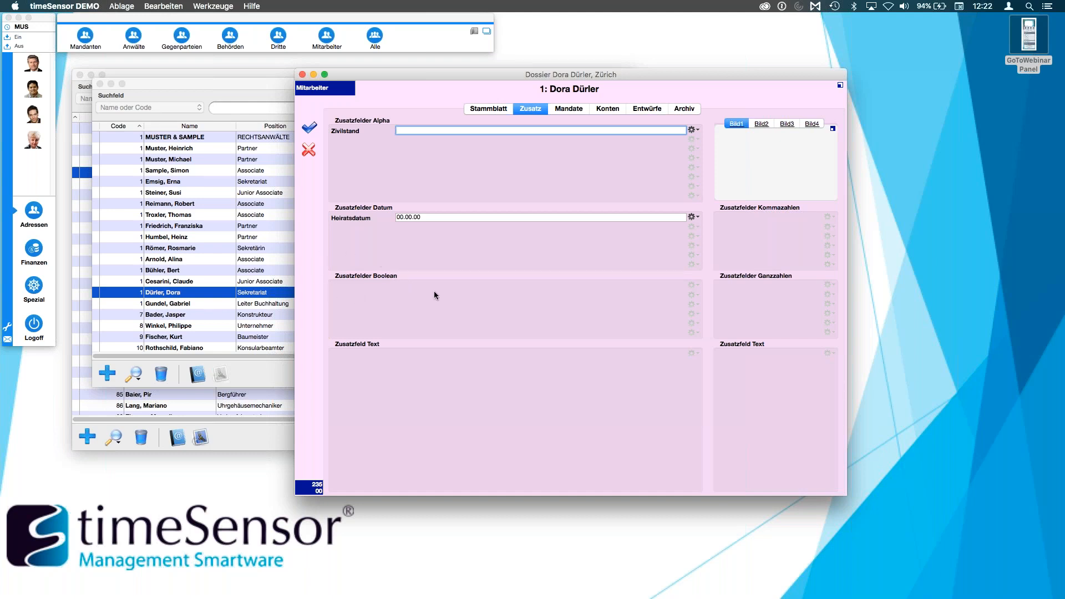
# - Add a Boolean extra field named Newsletter with suggested value Wahr, labelled Ja for true and Nein for false
pyautogui.click(693, 284)
pyautogui.click(721, 289)
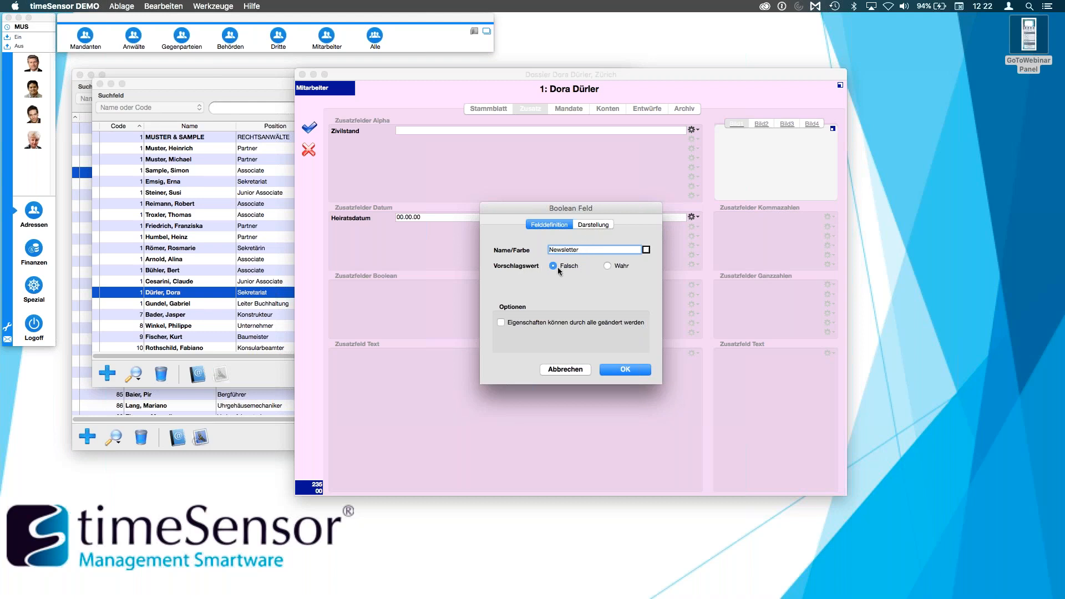
pyautogui.click(608, 265)
pyautogui.click(594, 226)
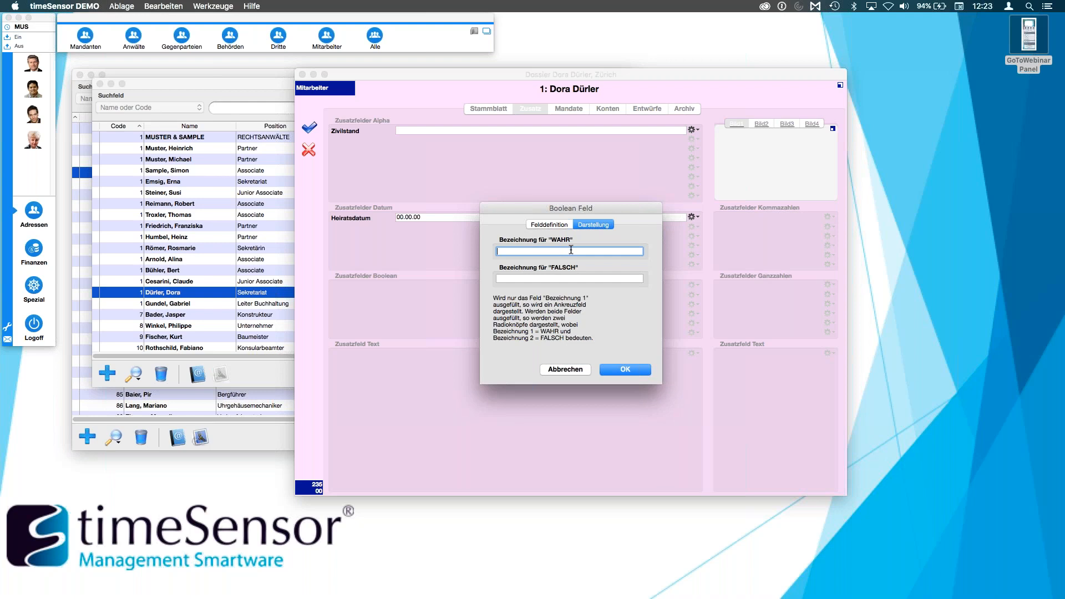
pyautogui.write('a')
pyautogui.click(551, 277)
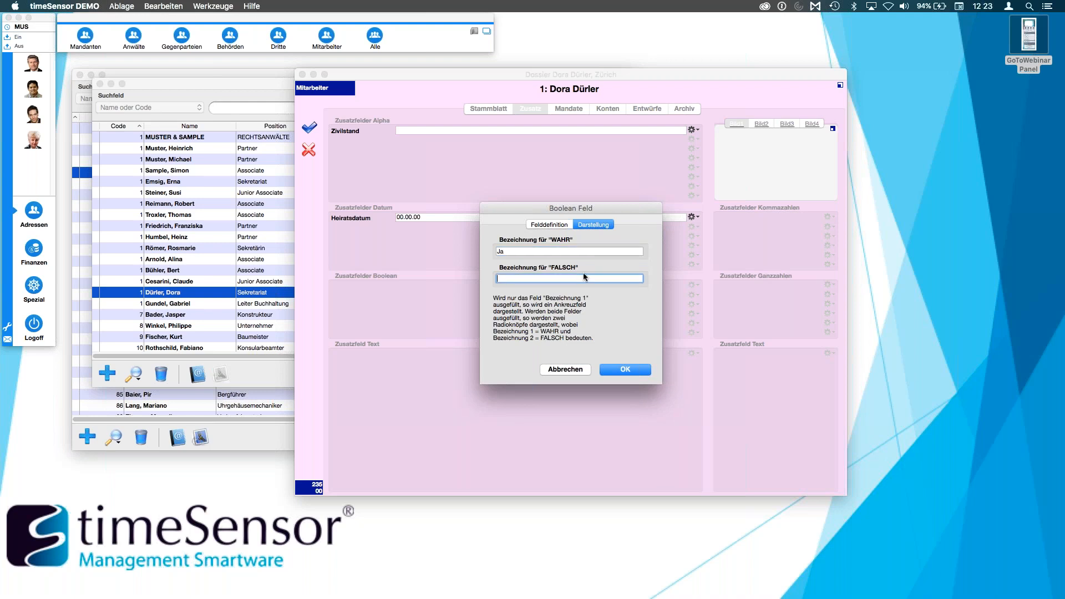
pyautogui.write('Nein')
pyautogui.click(625, 369)
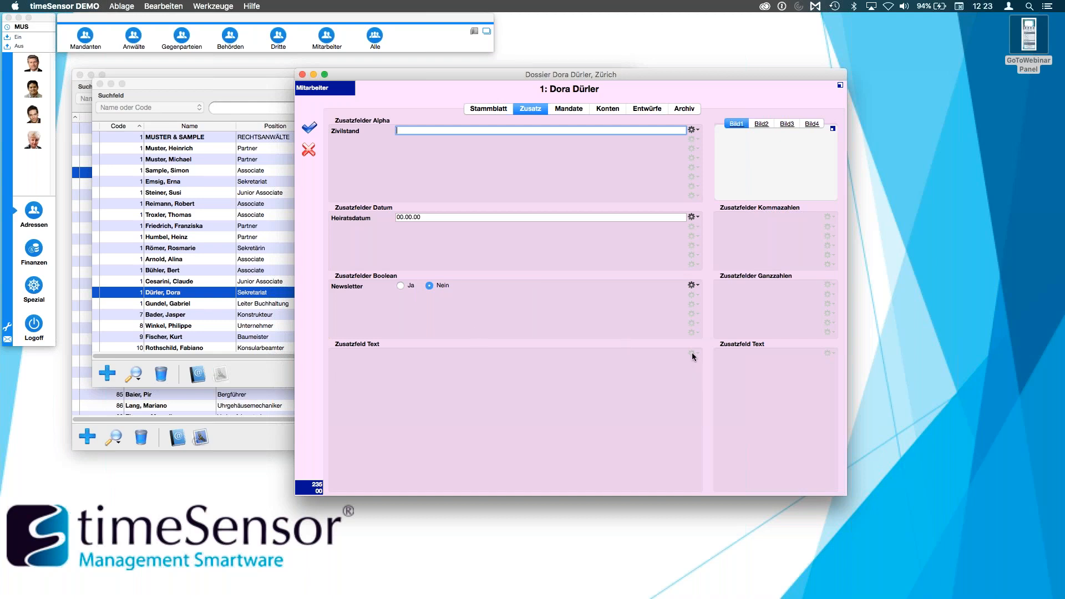
# - Add a large text extra field with the default name Zusatzfeld and place the cursor in it
pyautogui.rightClick(721, 352)
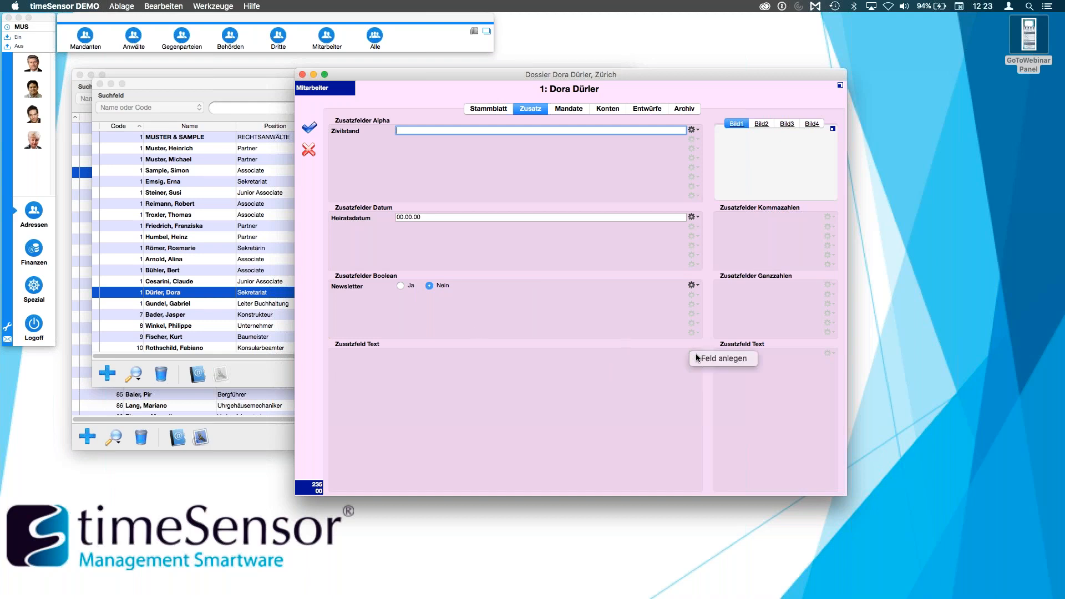
pyautogui.click(724, 361)
pyautogui.click(625, 369)
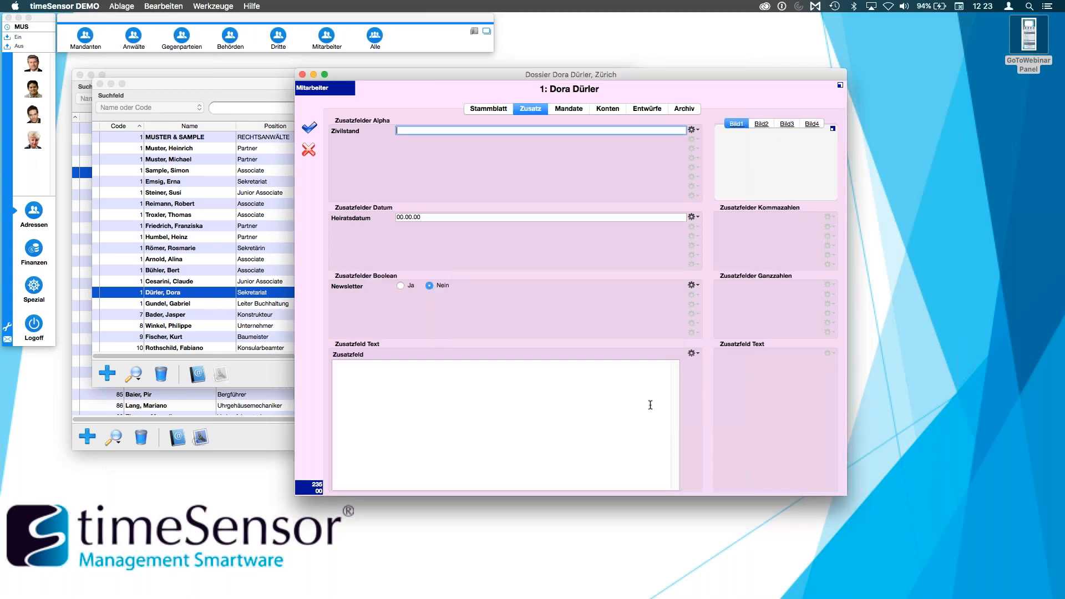
pyautogui.click(420, 431)
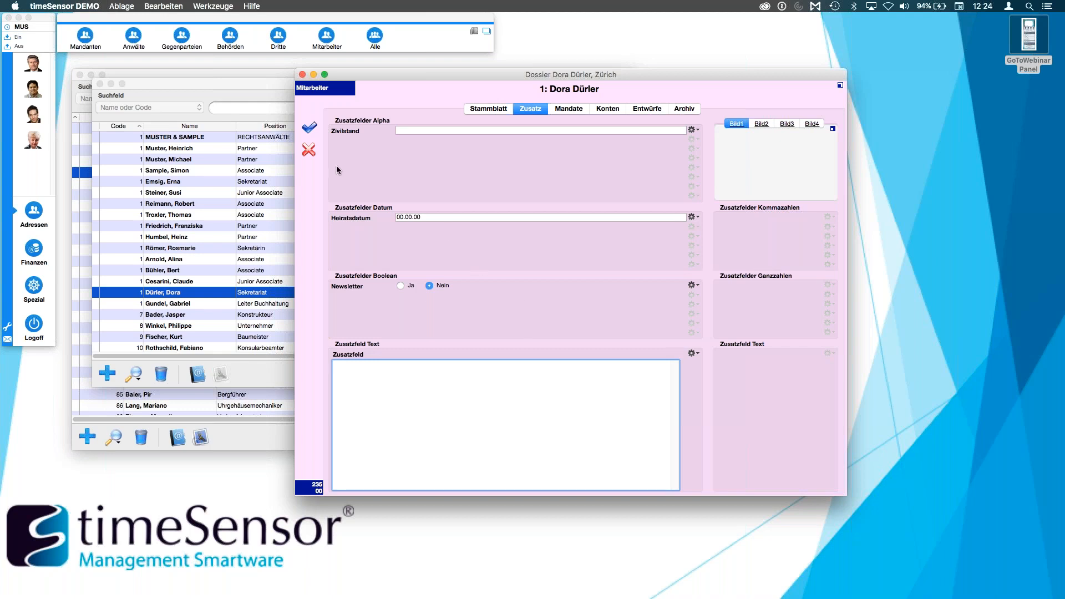
# - Save the employee's dossier and close the list of all addresses to return to the Mandanten list
pyautogui.click(309, 129)
pyautogui.click(100, 84)
pyautogui.moveTo(377, 71); pyautogui.dragTo(374, 71)
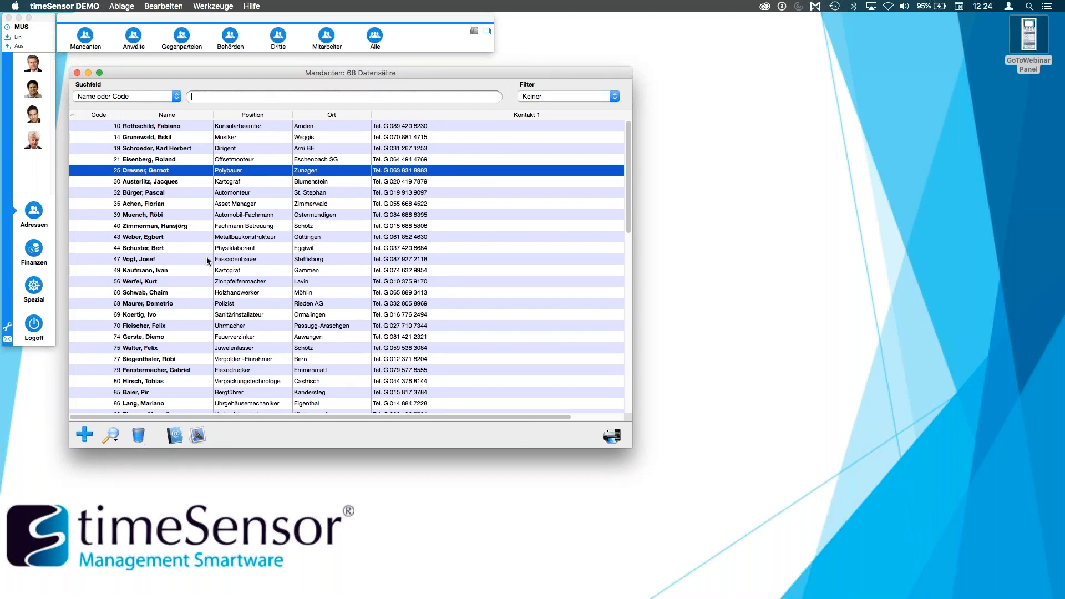
# - Check the Zusatz fields in the dossier of the client listed as Automobil-Fachmann and close the dossier
pyautogui.click(245, 217)
pyautogui.doubleClick(245, 216)
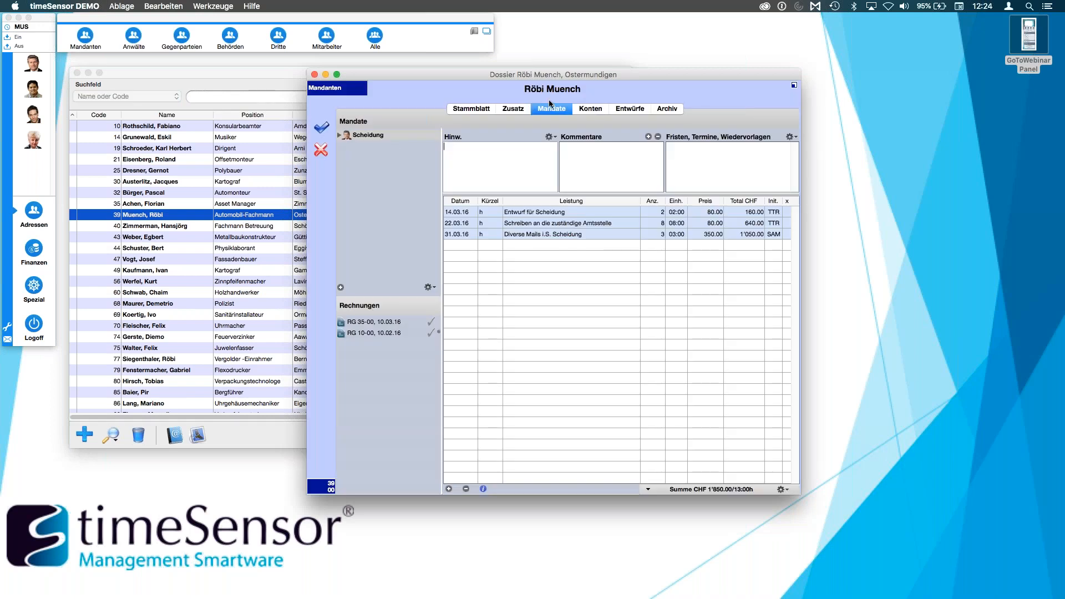
pyautogui.click(519, 109)
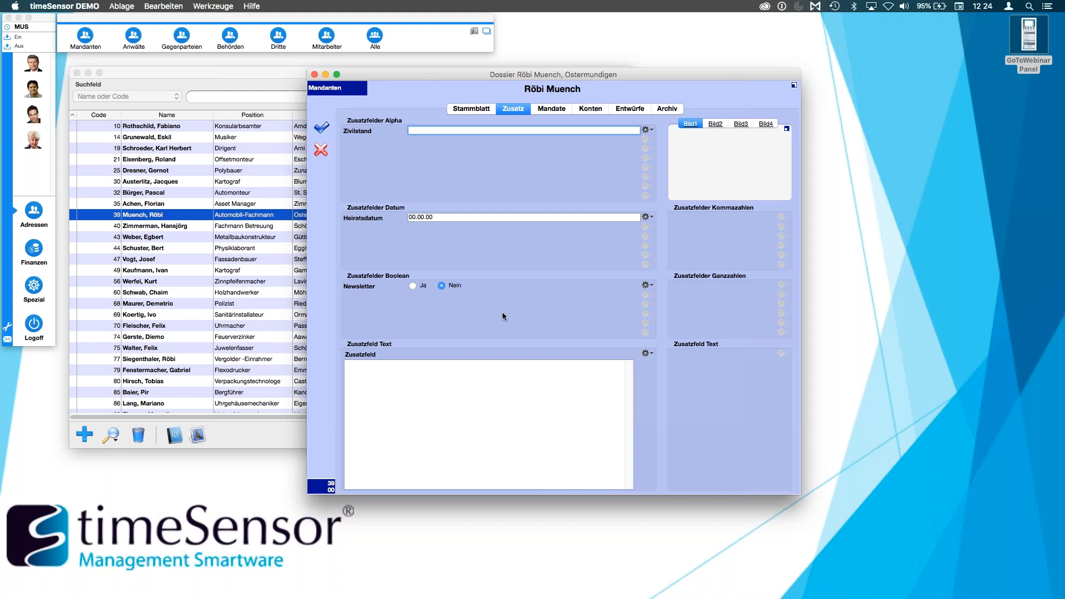
pyautogui.click(320, 129)
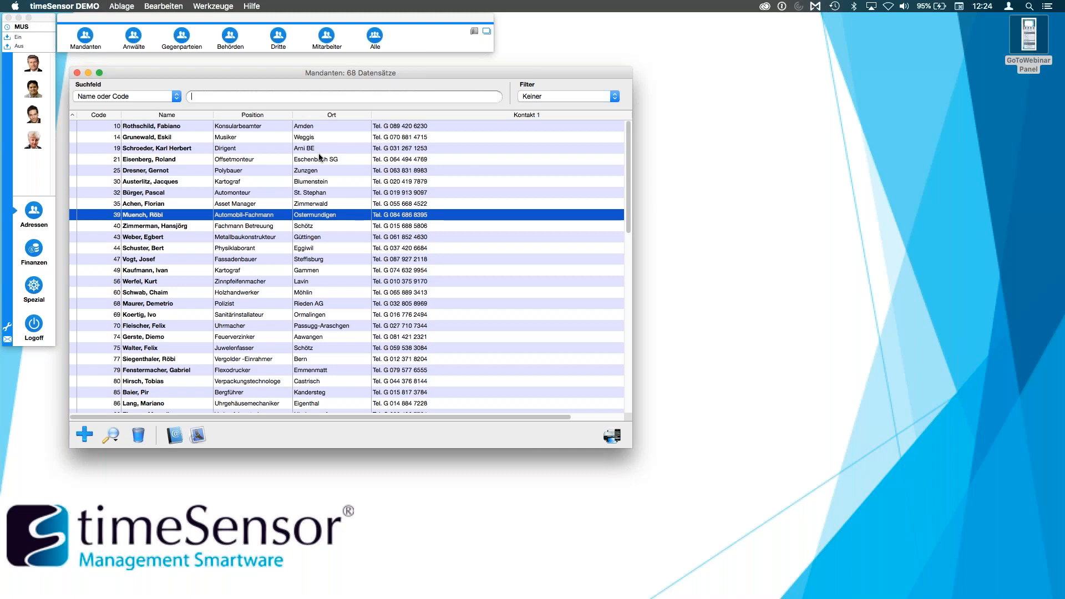
# - Select the Mandanten records from the Offsetmonteur in Eschenbach SG through the Juwelenfasser in Schötz and show the Anpassen options
pyautogui.click(147, 161)
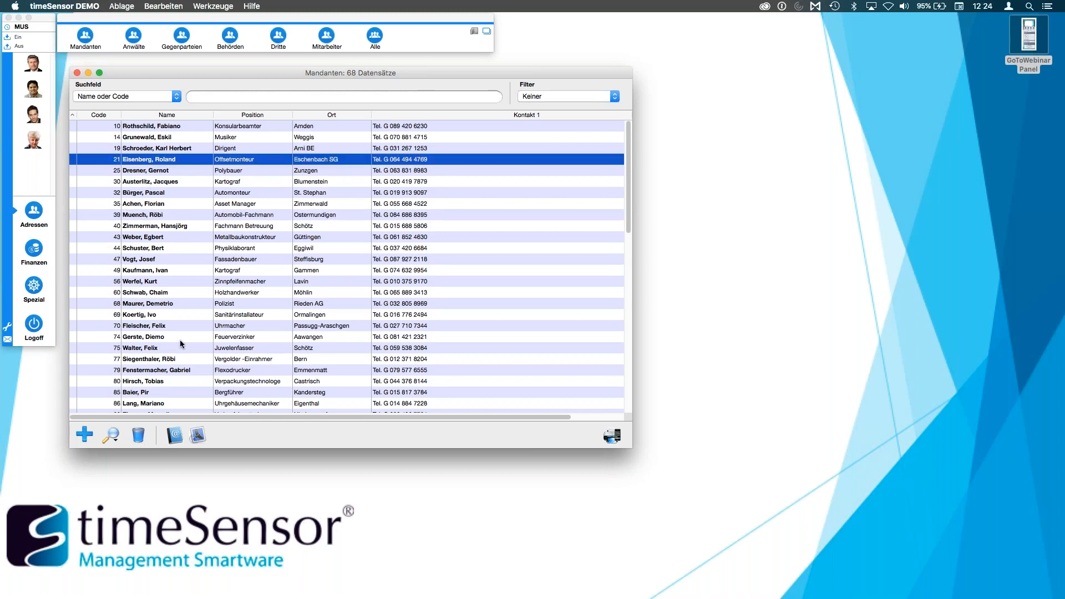
pyautogui.keyDown('shift'); pyautogui.click(240, 348); pyautogui.keyUp('shift')
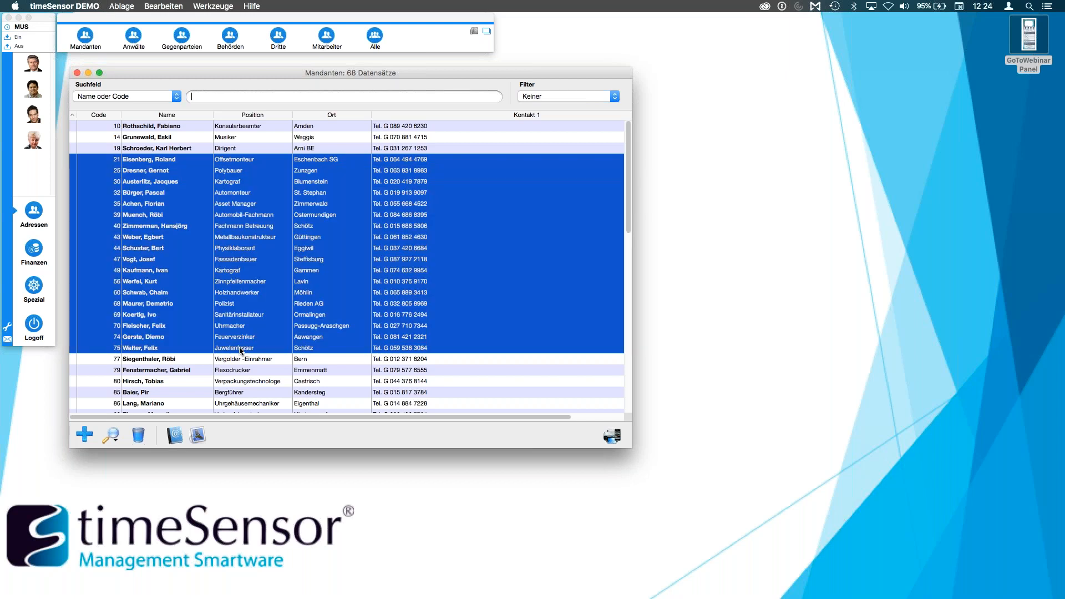
pyautogui.click(218, 6)
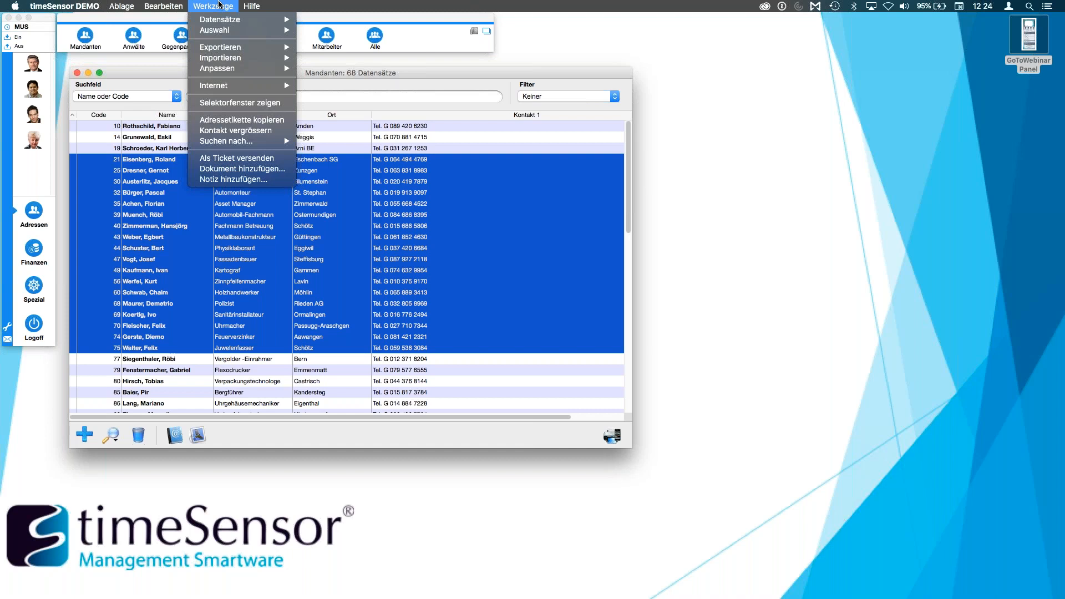
pyautogui.moveTo(209, 69)
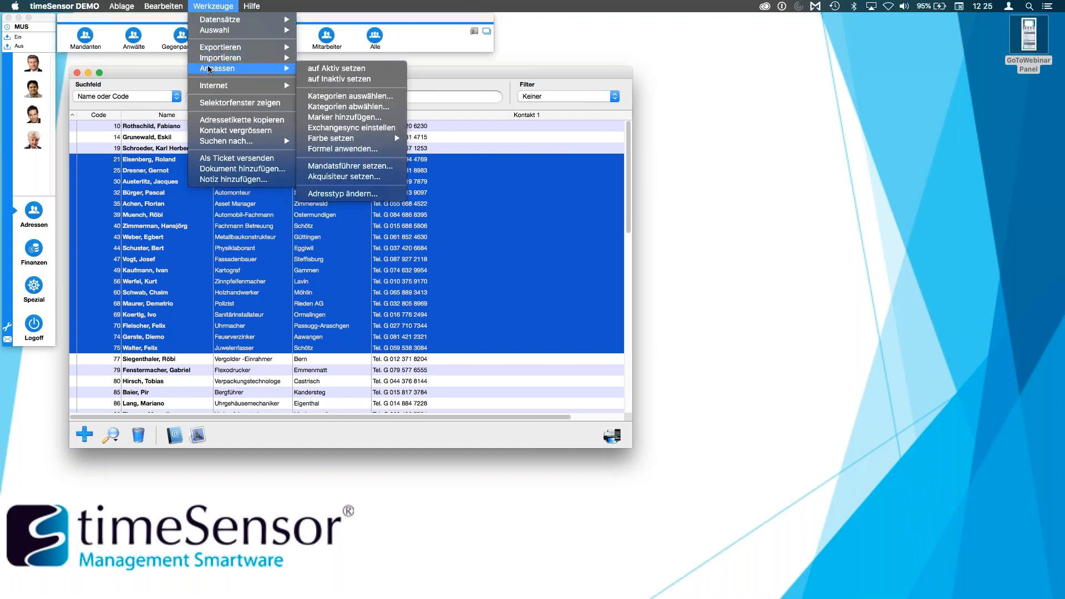
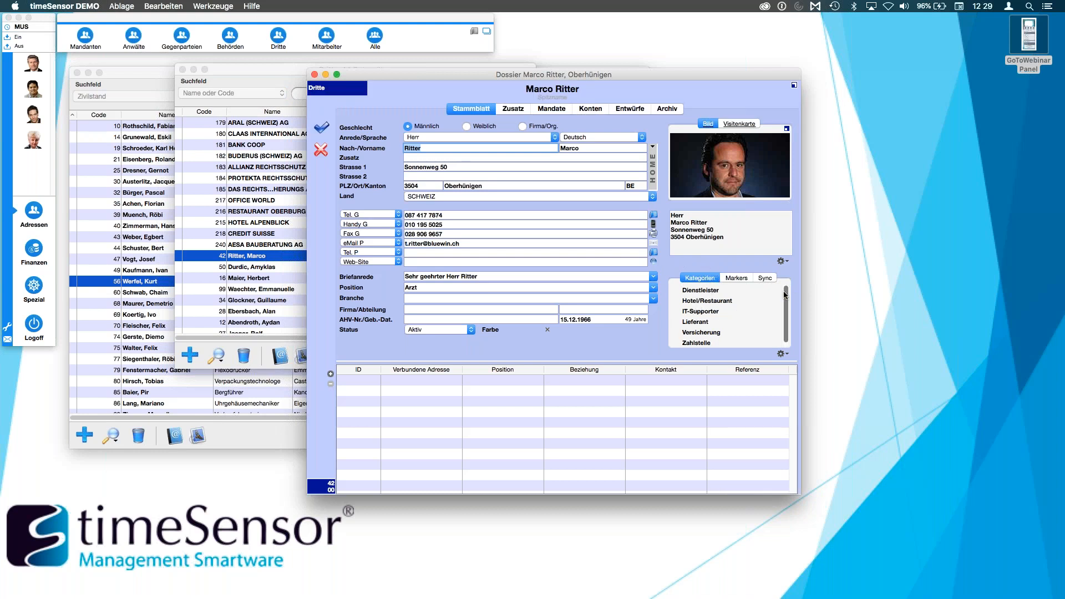
# - Toggle the Dienstleister, Hotel/Restaurant and IT-Supporter categories in the dossier of the Dritte contact listed as Arzt and save it
pyautogui.moveTo(787, 293); pyautogui.dragTo(787, 305)
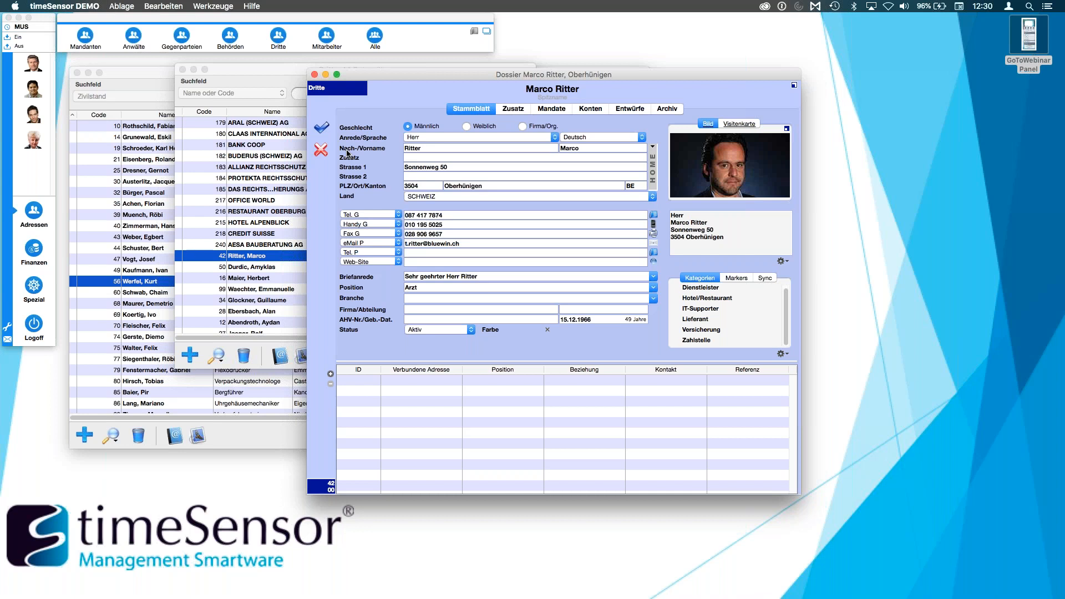
pyautogui.click(700, 289)
pyautogui.click(699, 300)
pyautogui.click(700, 308)
pyautogui.click(700, 298)
pyautogui.click(699, 288)
pyautogui.click(322, 132)
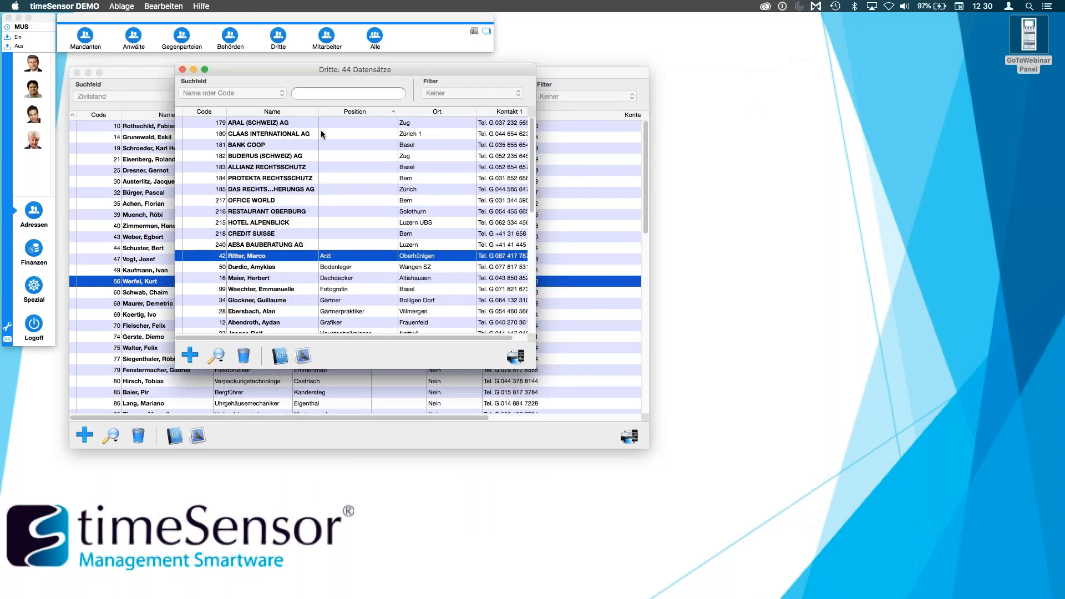
# - Open the Adresskategorien list from the Basisdaten of the settings area and reposition its window
pyautogui.click(7, 327)
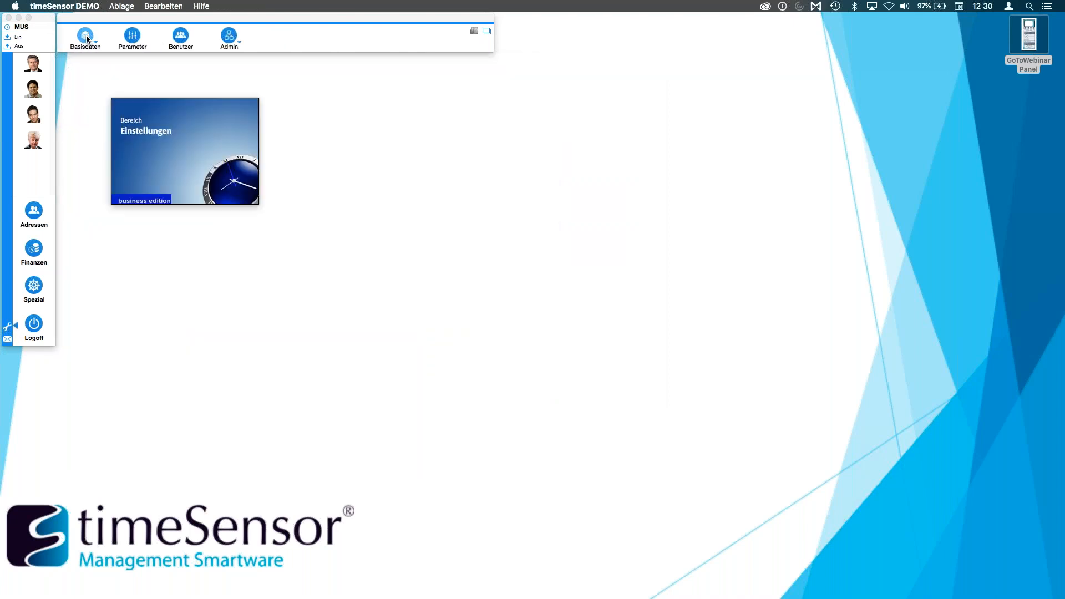
pyautogui.click(86, 37)
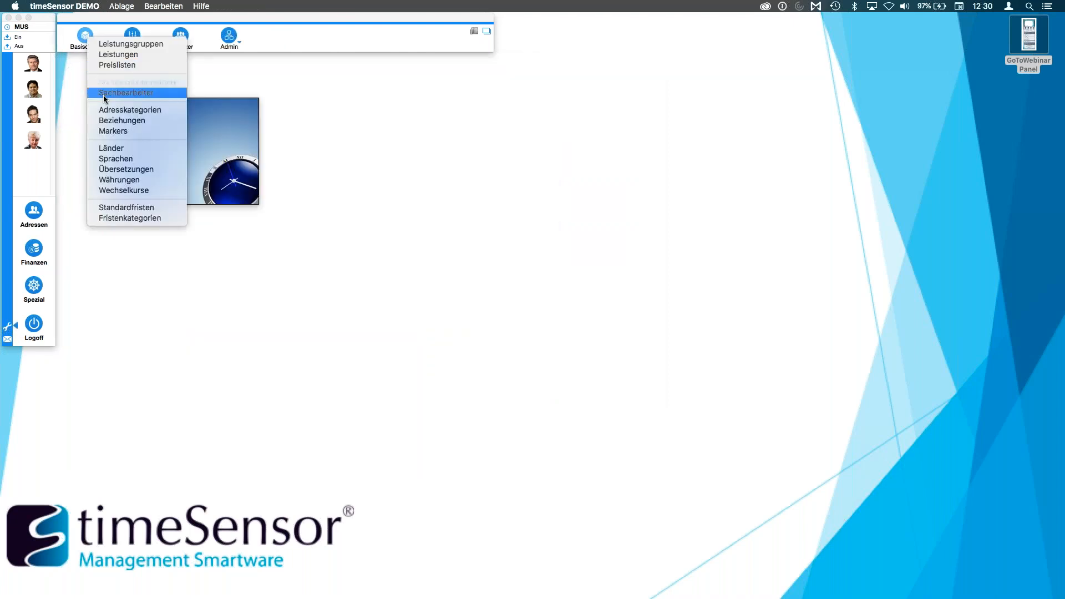
pyautogui.click(131, 113)
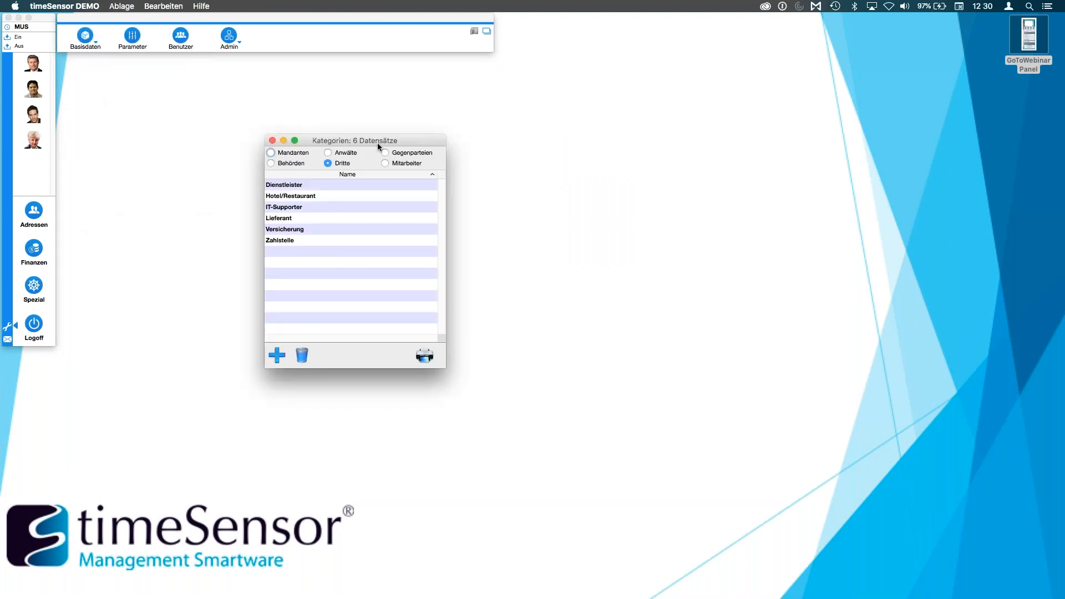
pyautogui.moveTo(375, 140); pyautogui.dragTo(351, 108)
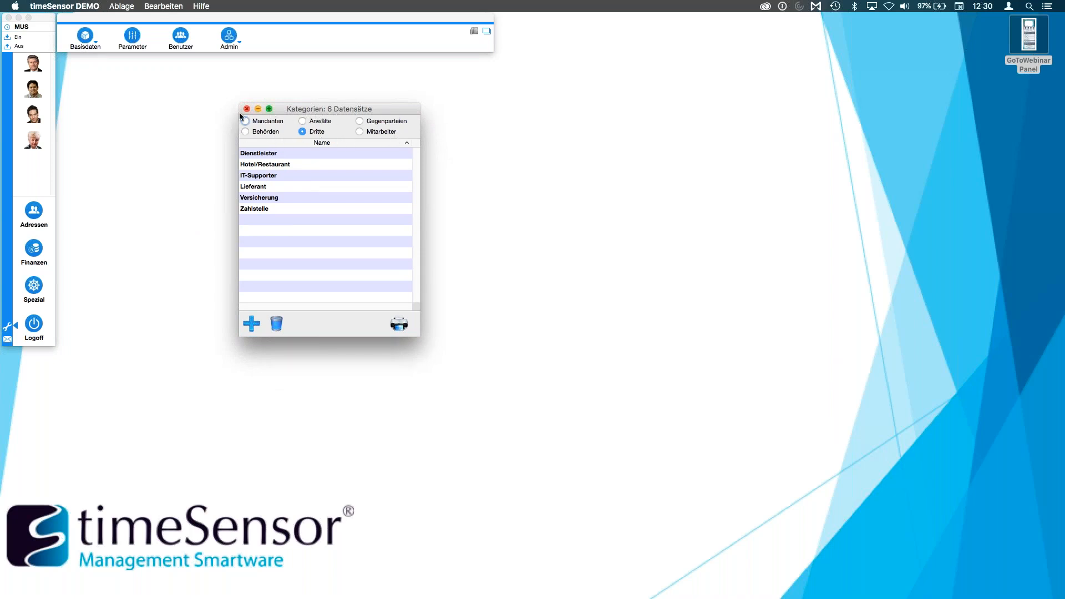
pyautogui.click(252, 324)
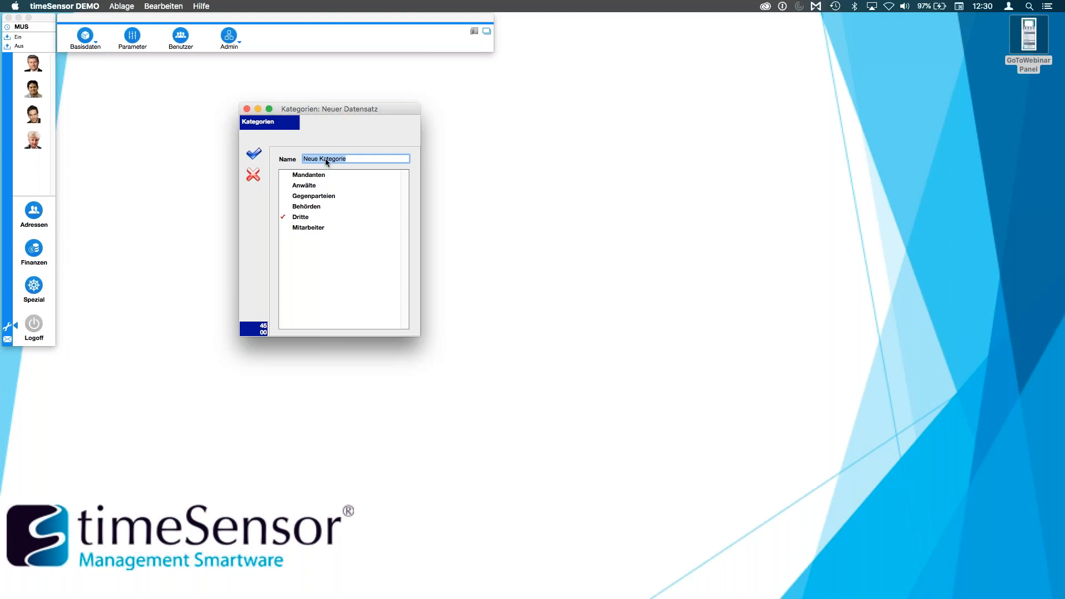
pyautogui.click(318, 177)
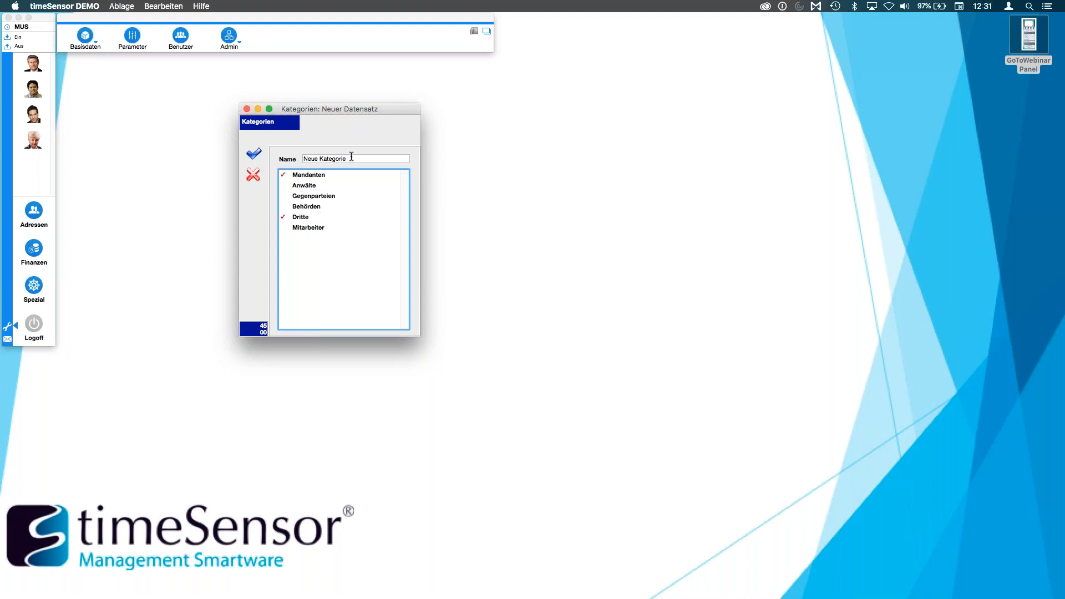
pyautogui.click(249, 176)
# - Delete the IT-Supporter category from the Dritte categories
pyautogui.click(268, 175)
pyautogui.click(276, 324)
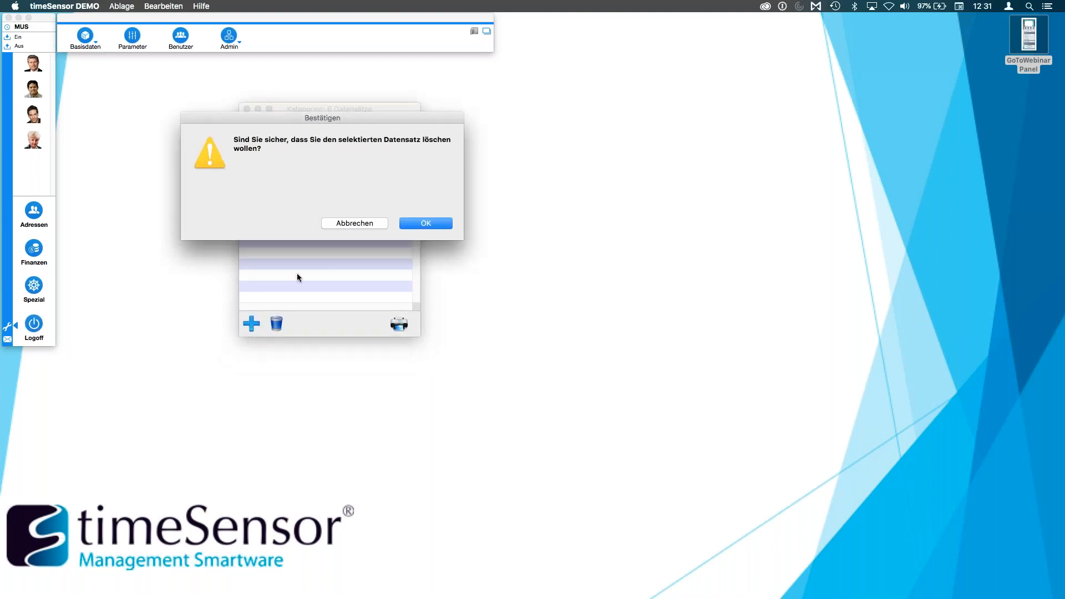
pyautogui.click(436, 223)
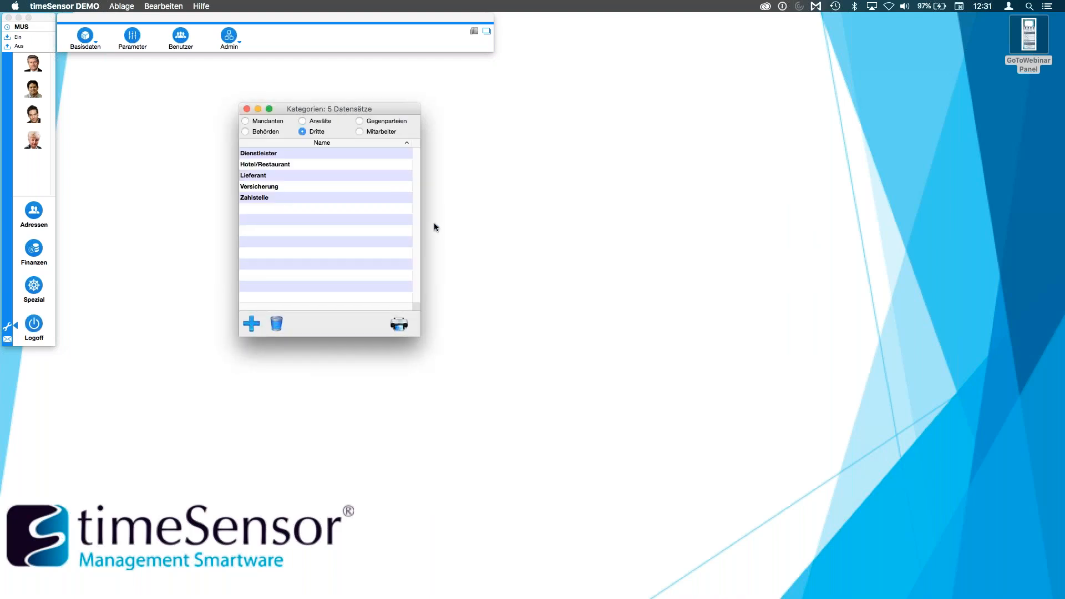
# - Create a category named IT-Supporter for Dritte, save it and close the category list
pyautogui.click(250, 323)
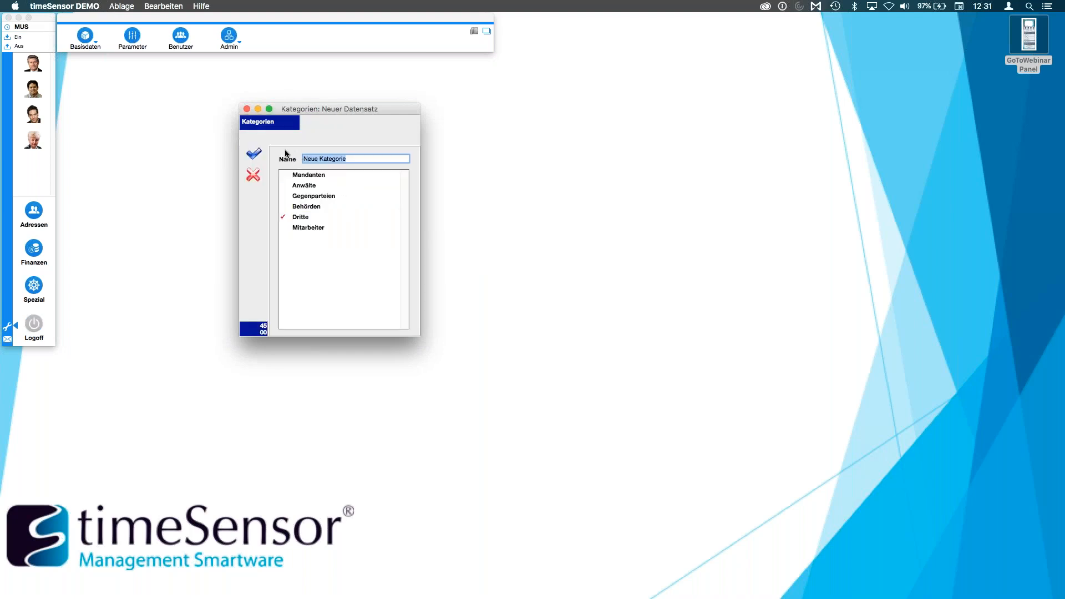
pyautogui.write('IT-Supporter')
pyautogui.click(253, 154)
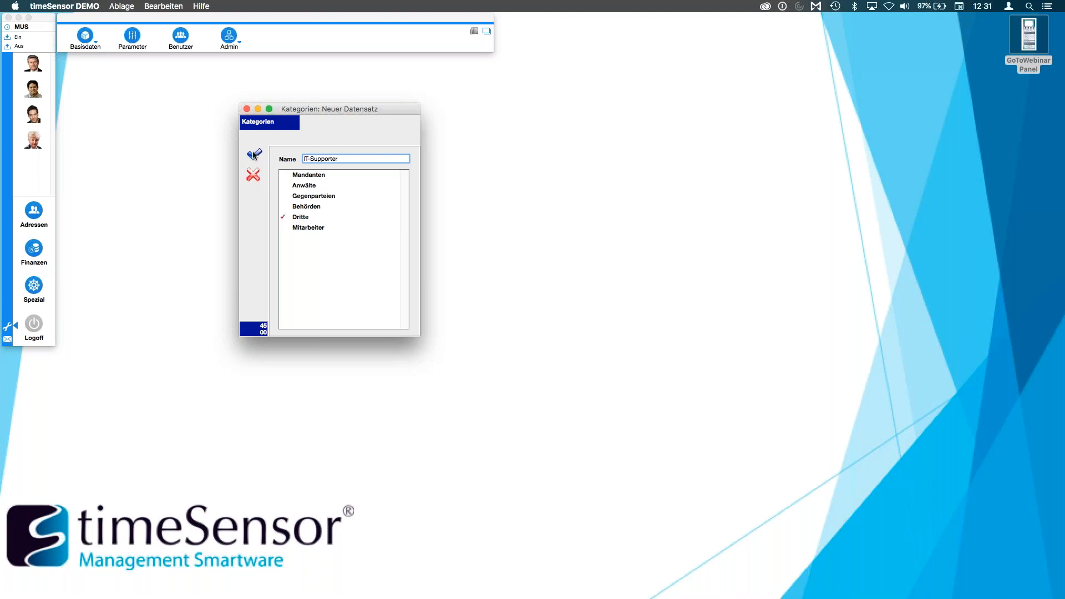
pyautogui.click(247, 110)
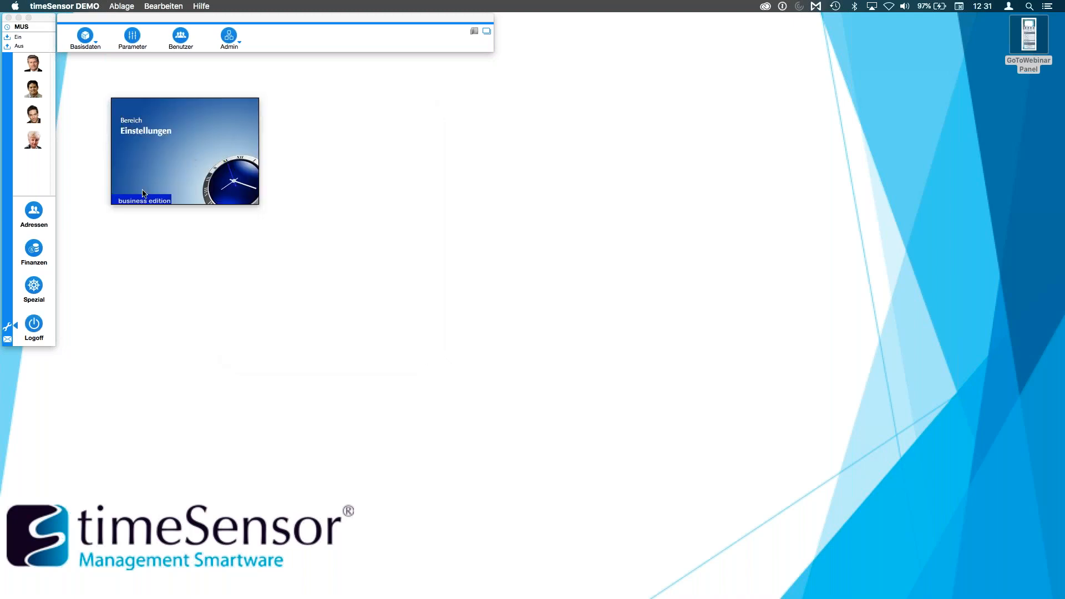
# - Return to the Dritte list in the Adressen area and enlarge its window
pyautogui.click(34, 211)
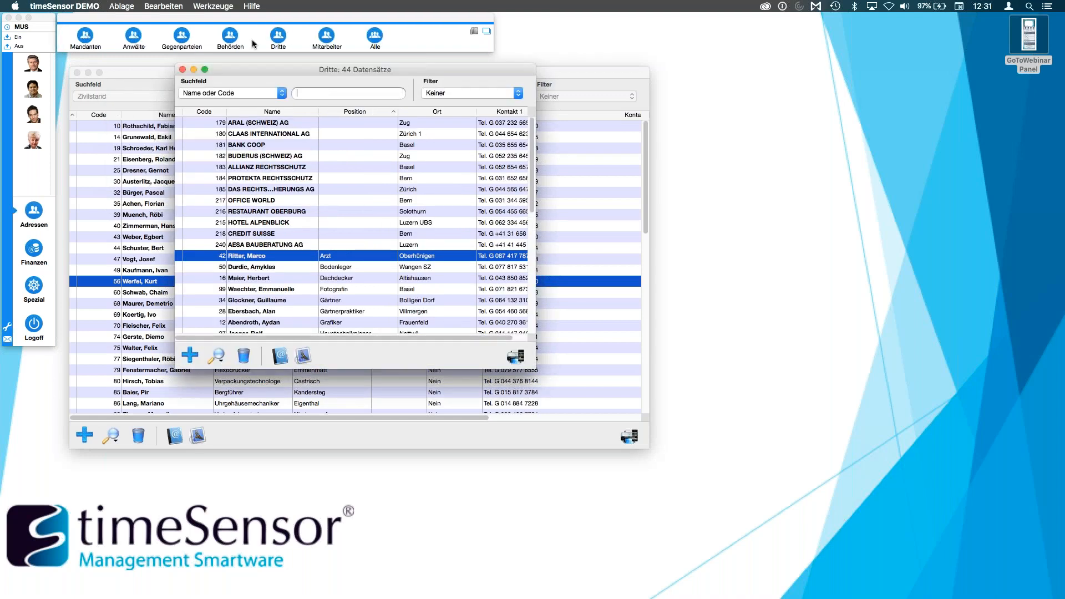
pyautogui.moveTo(320, 67); pyautogui.dragTo(341, 74)
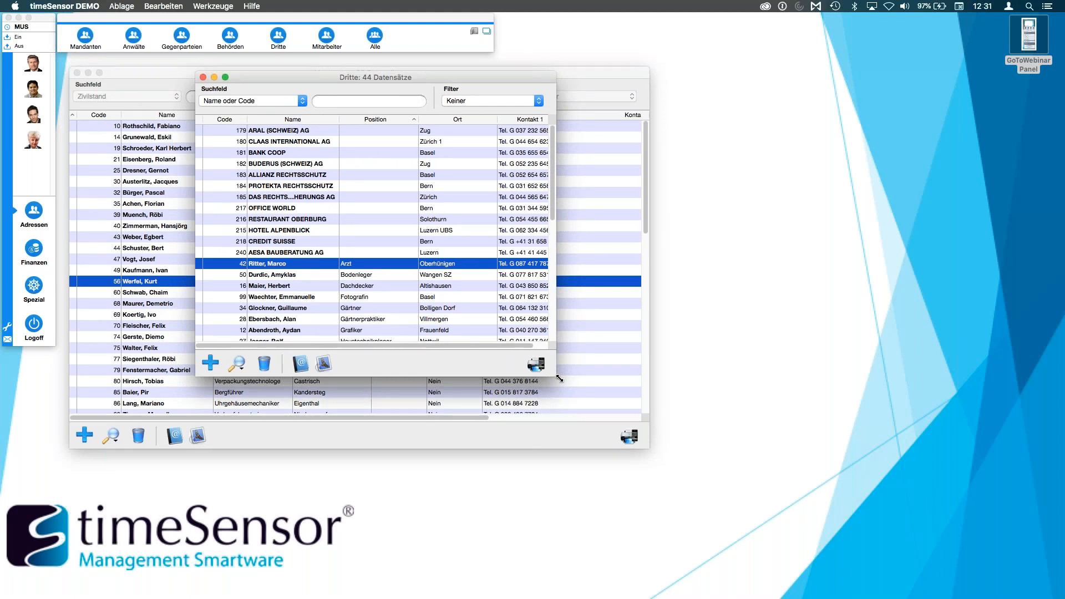
pyautogui.moveTo(632, 430); pyautogui.dragTo(678, 457)
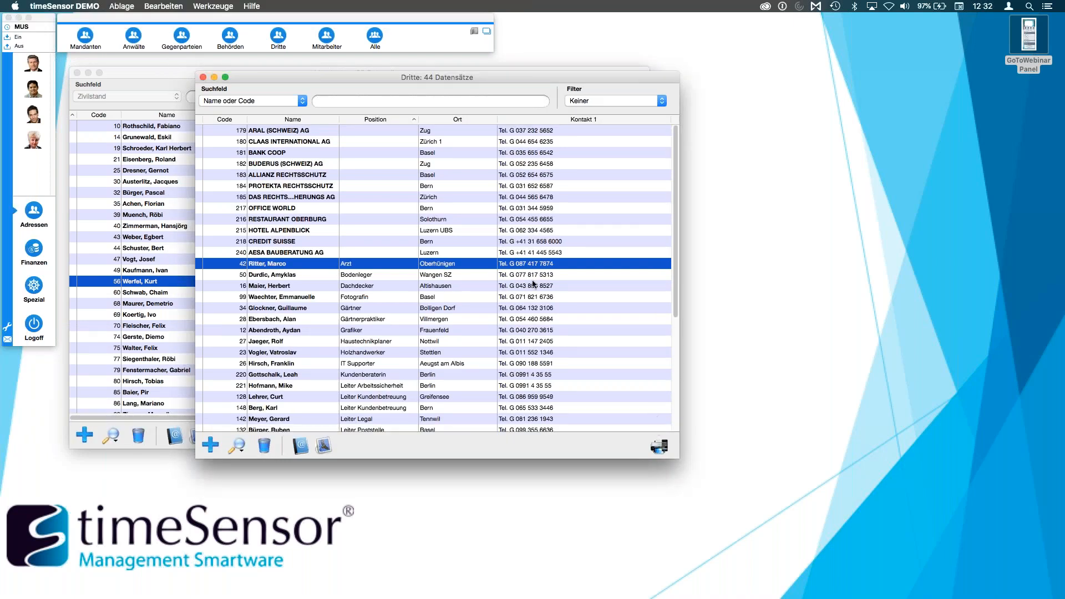
# - Assign the IT-Supporter category to the Dritte contact from Aeugst am Albis and save the dossier
pyautogui.doubleClick(444, 361)
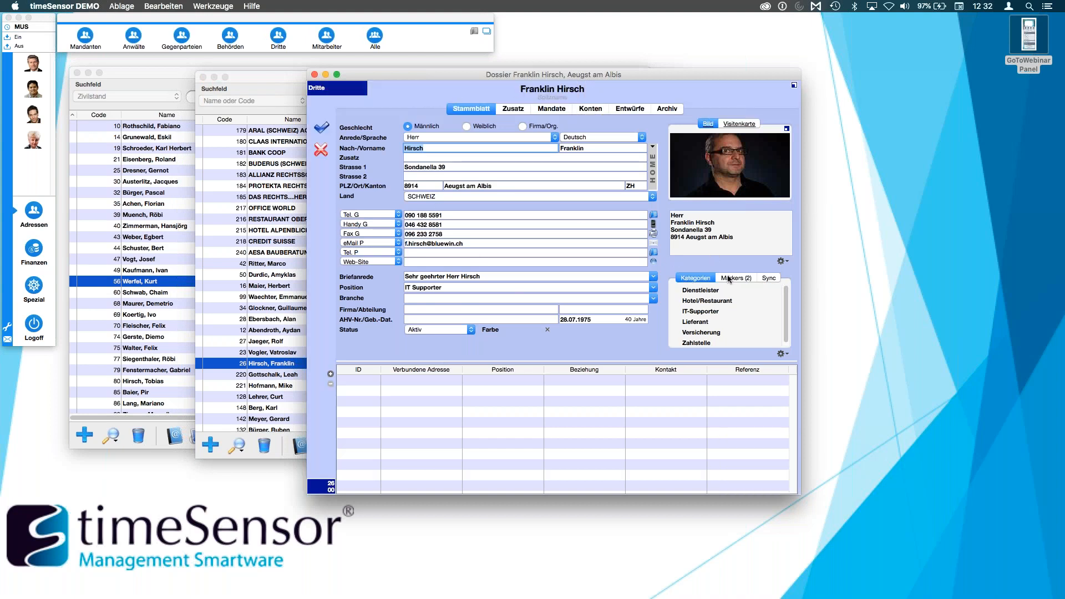
pyautogui.click(688, 313)
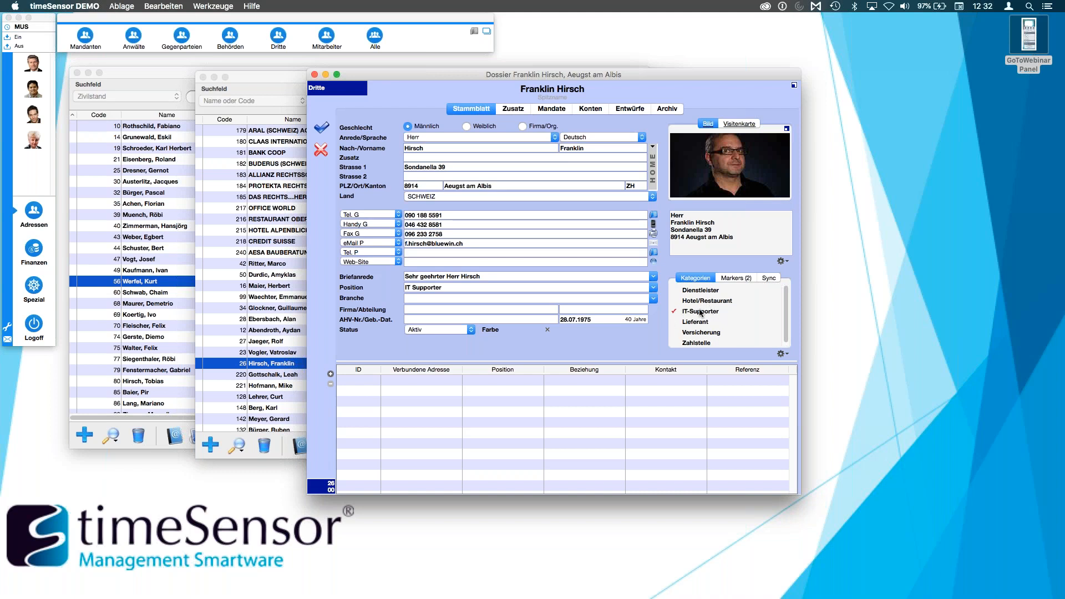
pyautogui.click(322, 129)
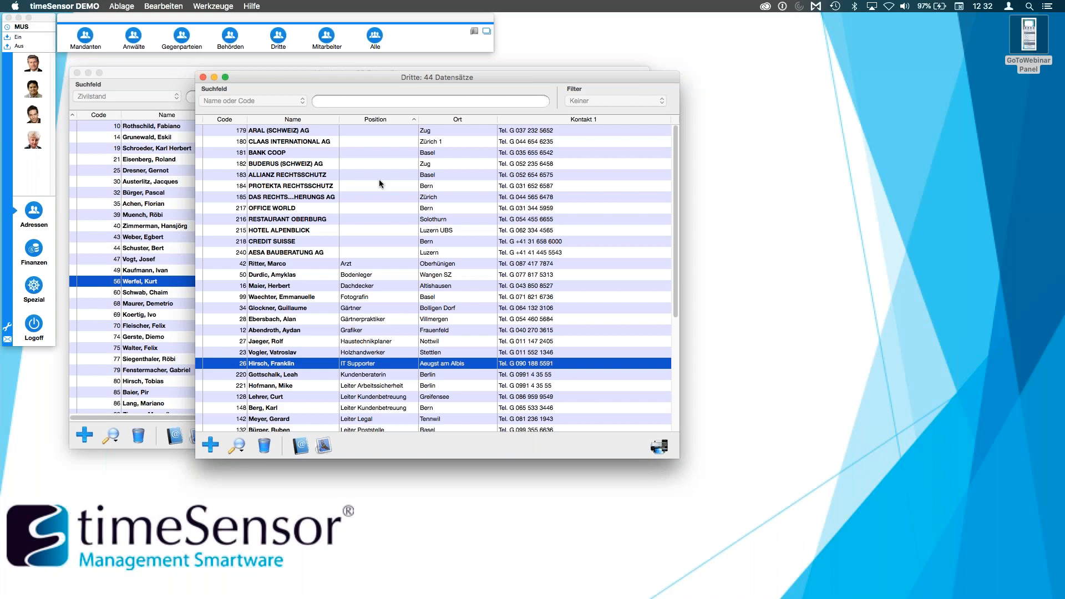
# - Add the IT-Supporter category to the Dritte records from the Arzt through the IT Supporter, keeping their existing categories
pyautogui.keyDown('shift'); pyautogui.click(507, 266); pyautogui.keyUp('shift')
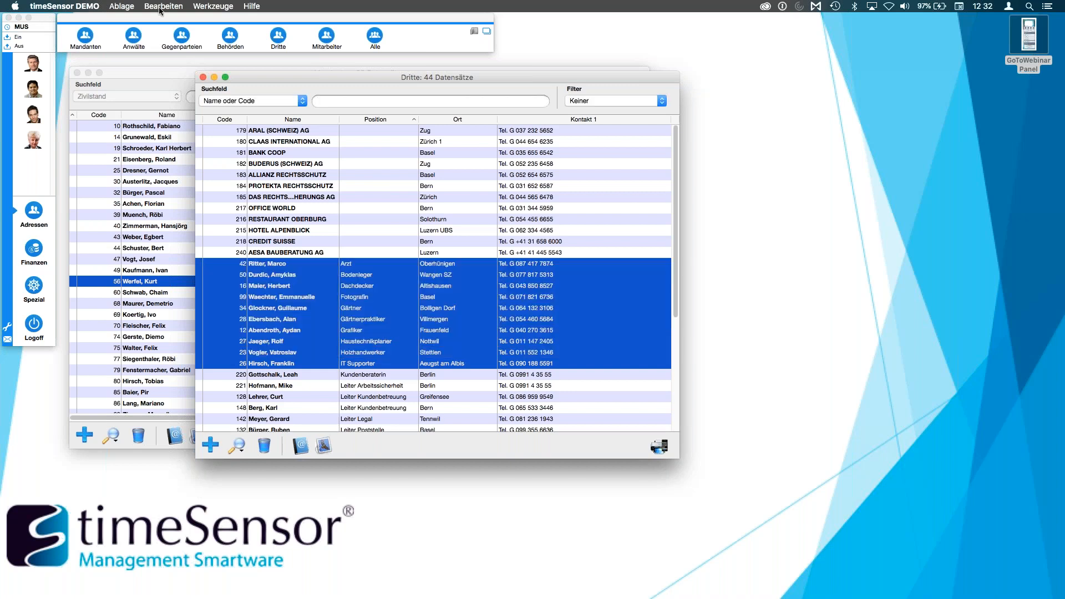
pyautogui.click(199, 5)
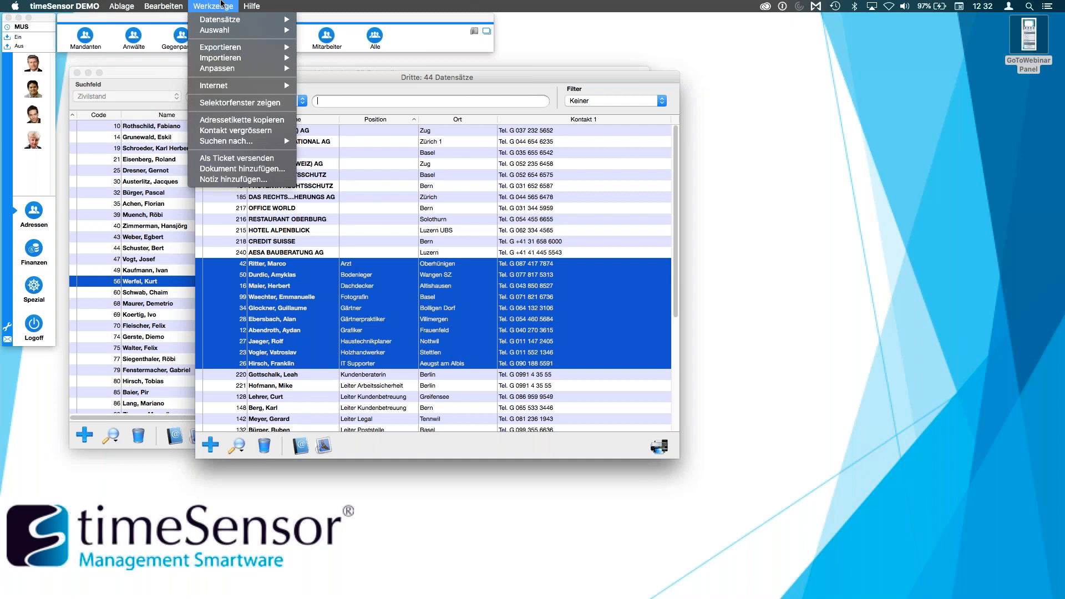
pyautogui.moveTo(202, 70)
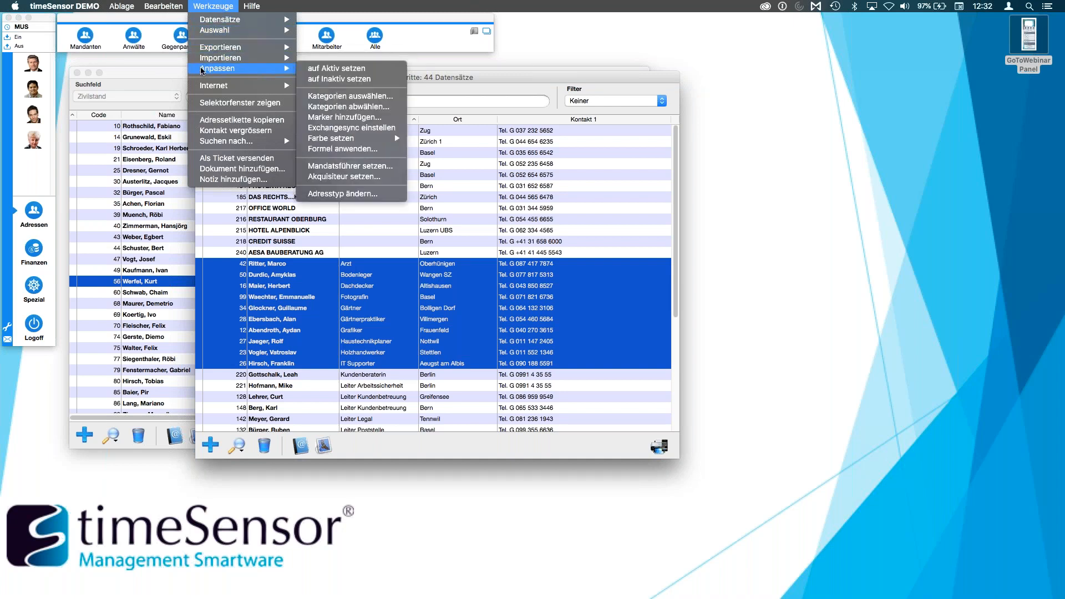
pyautogui.click(375, 96)
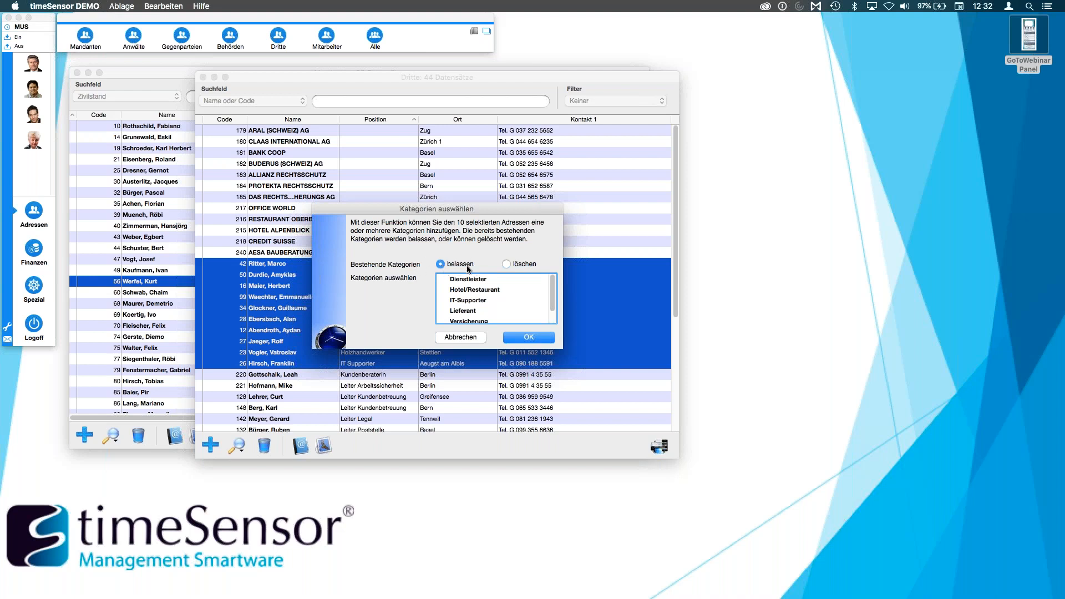
pyautogui.moveTo(552, 284); pyautogui.dragTo(554, 294)
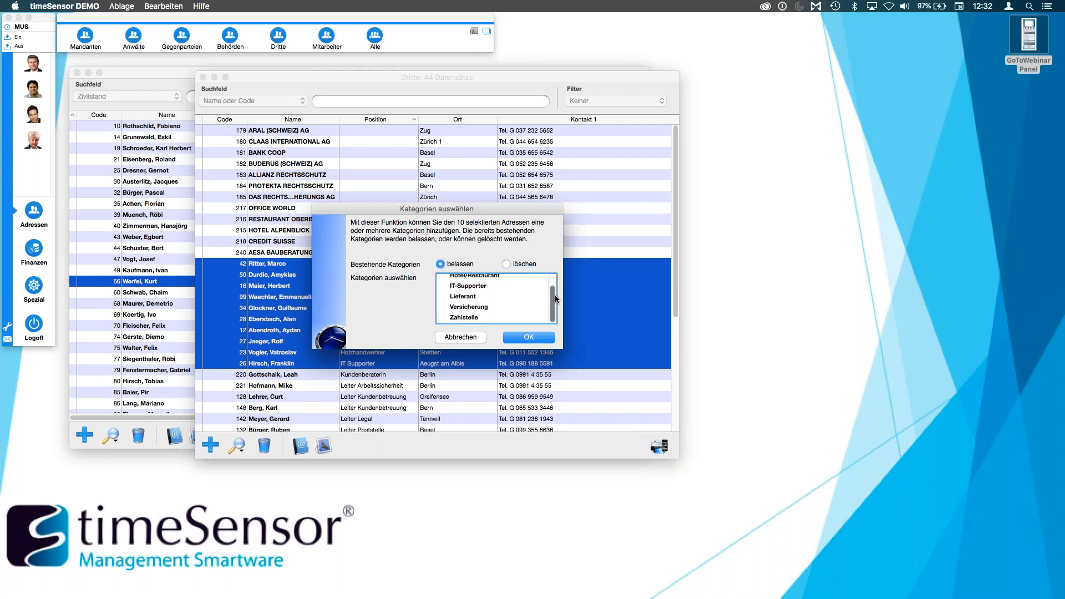
pyautogui.click(475, 288)
pyautogui.click(529, 337)
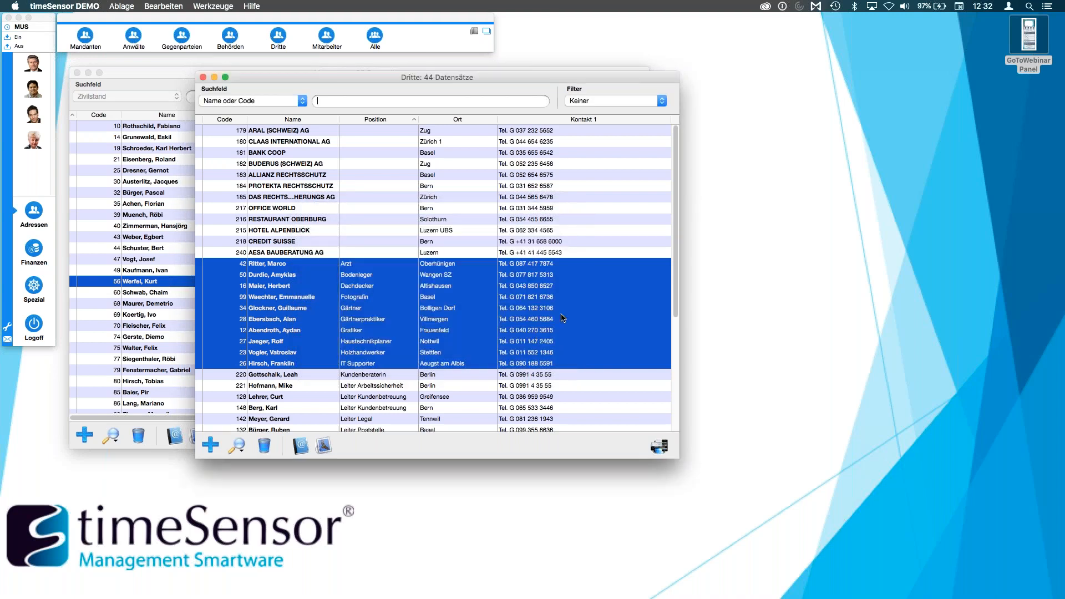
# - Check the assigned categories in the dossier of the Grafiker from Frauenfeld and close the dossier
pyautogui.doubleClick(426, 331)
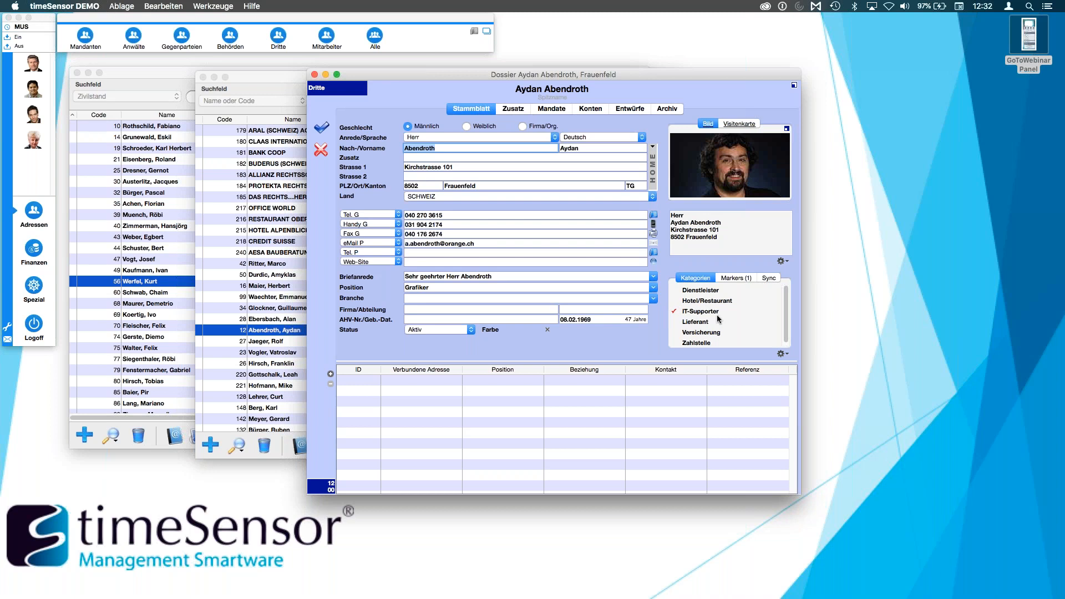
pyautogui.click(321, 127)
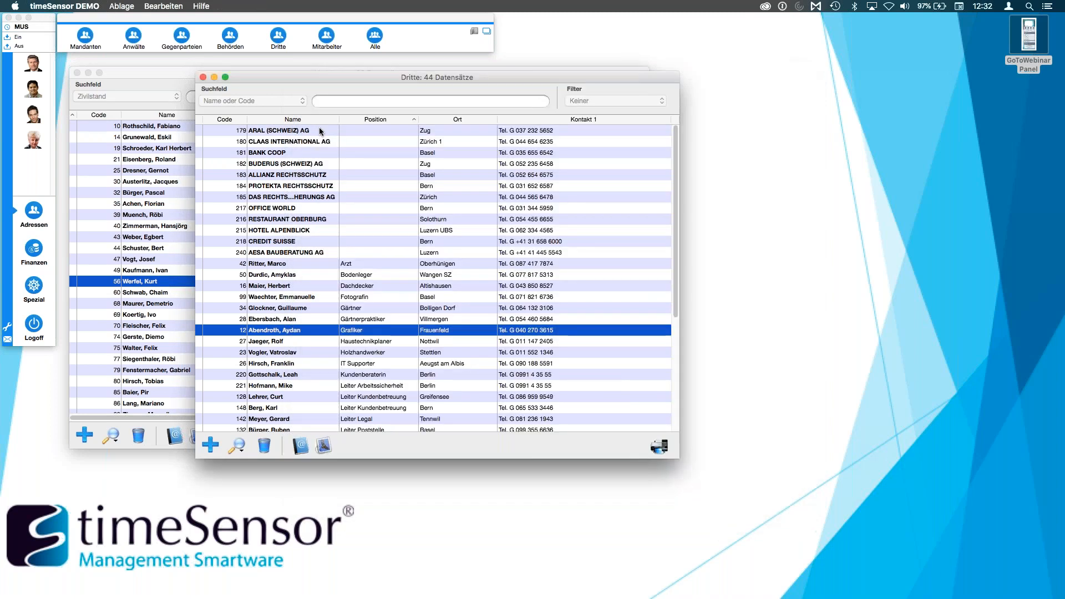
# - Close the Dritte and Mandanten lists and open the list of all addresses
pyautogui.click(202, 77)
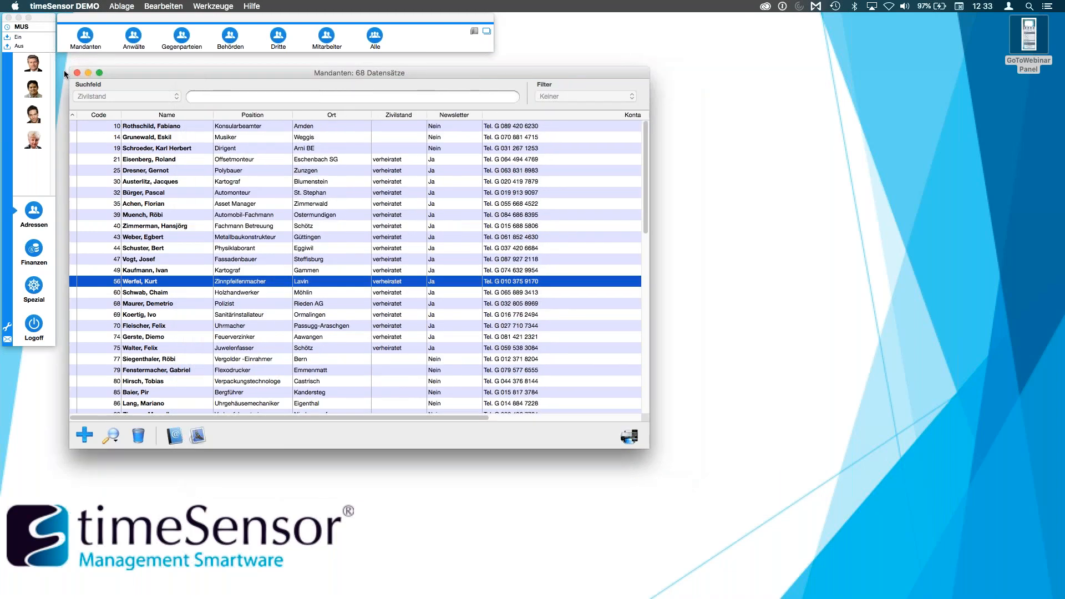
pyautogui.click(76, 73)
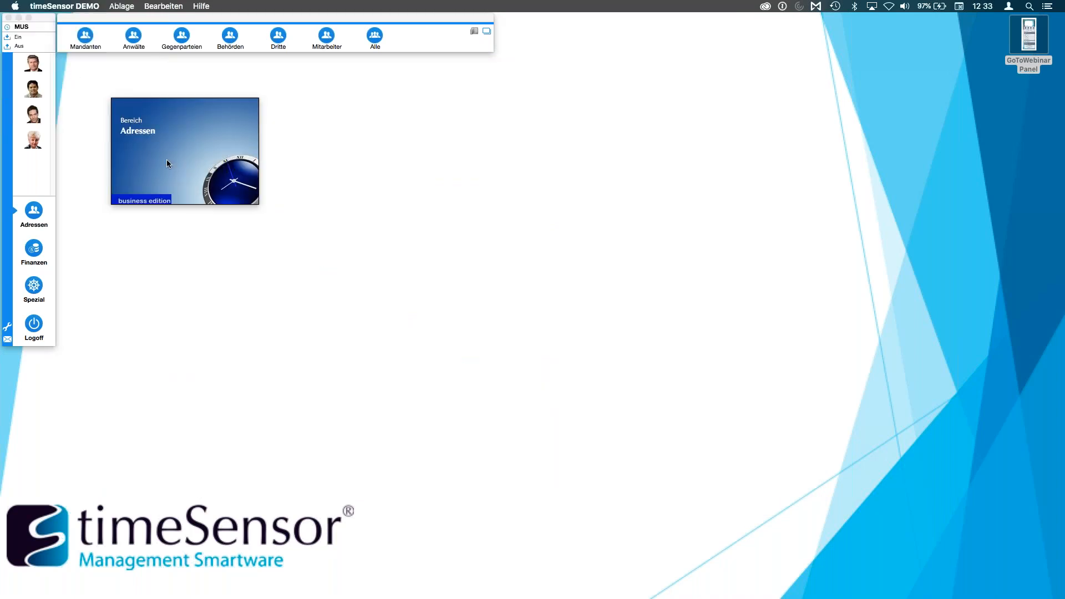
pyautogui.click(375, 37)
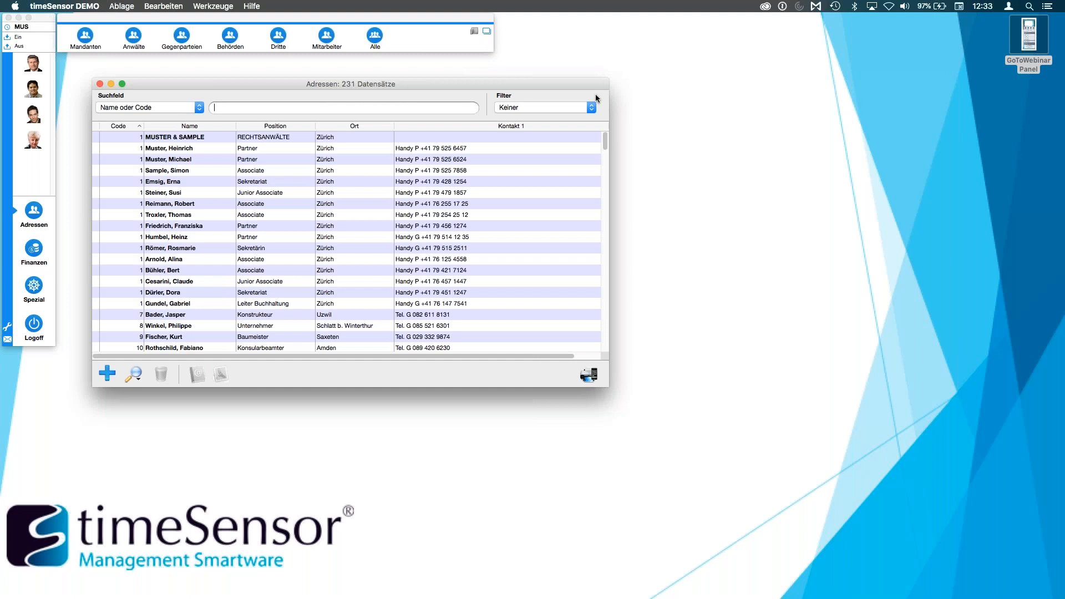
# - Filter the address list by the IT-Supporter category and reset the filter to Keiner
pyautogui.click(591, 109)
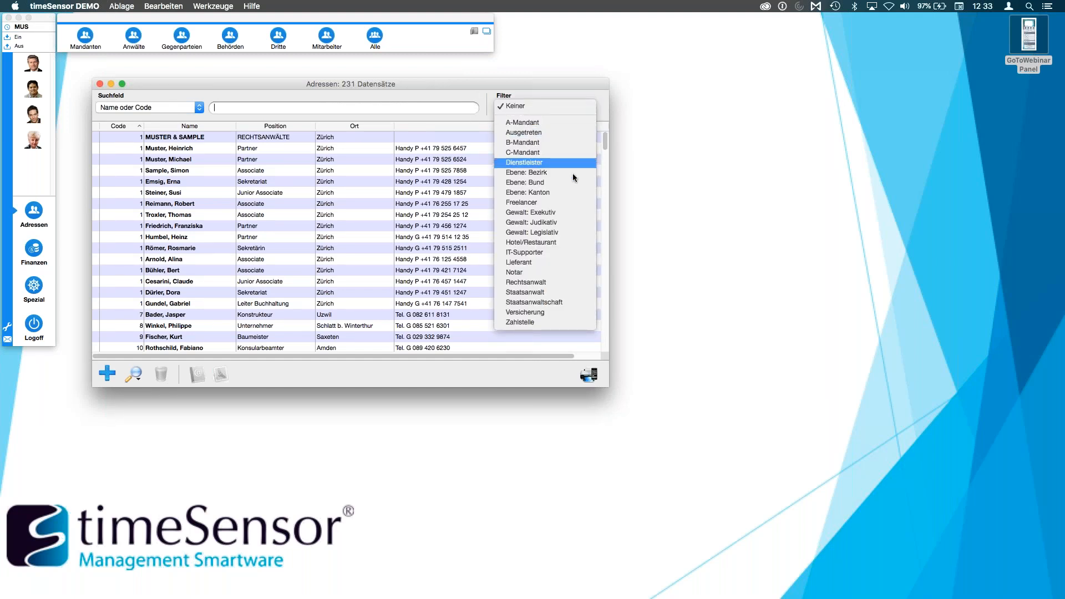
pyautogui.click(467, 84)
pyautogui.moveTo(423, 82)
pyautogui.mouseDown()
pyautogui.moveTo(412, 69)
pyautogui.moveTo(418, 102)
pyautogui.mouseUp()
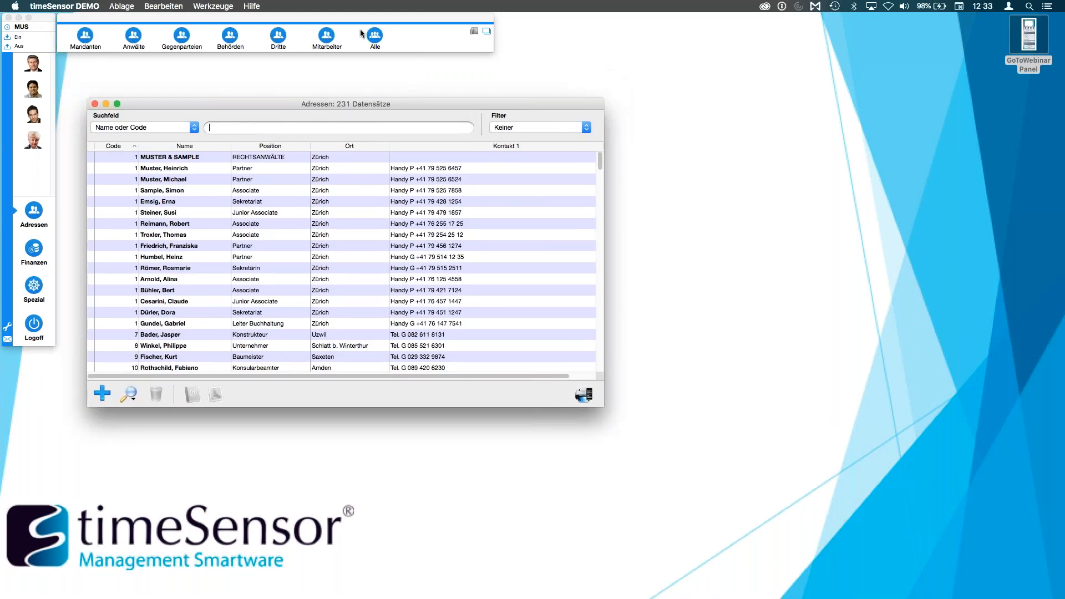
pyautogui.click(543, 127)
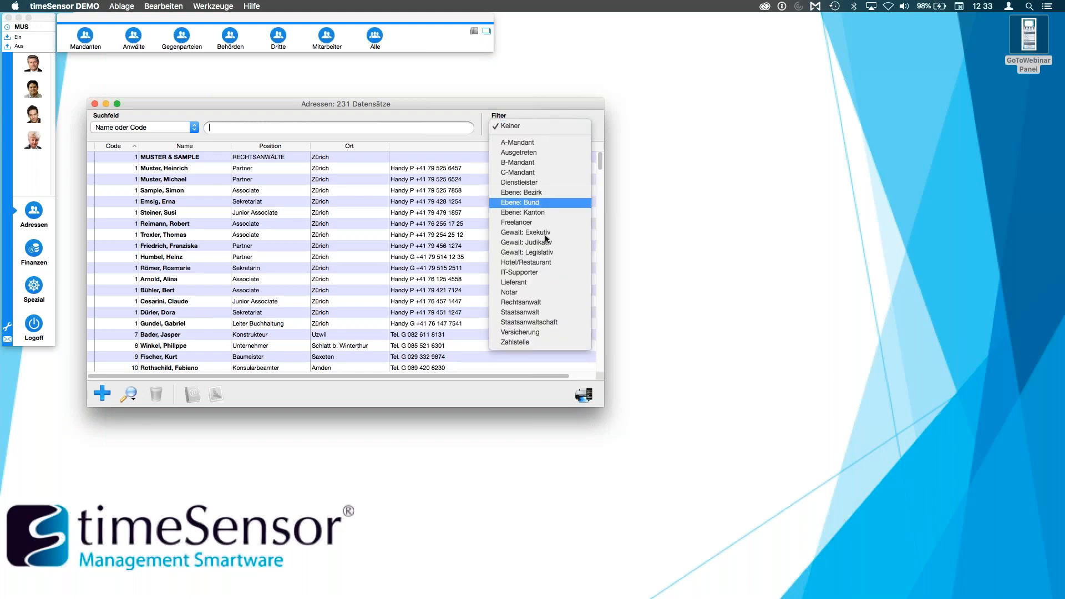
pyautogui.click(538, 268)
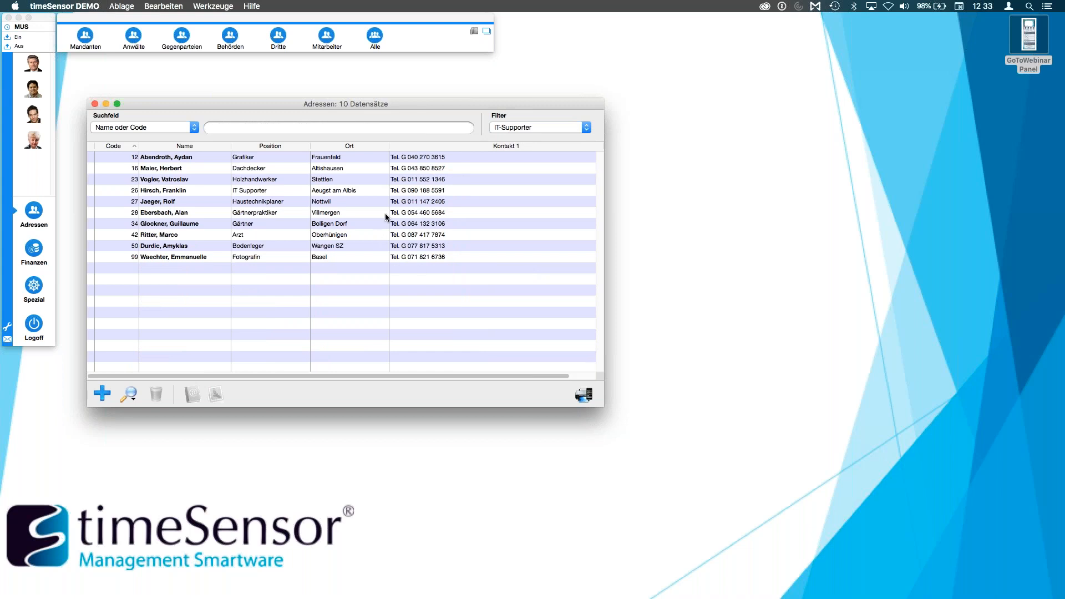
pyautogui.click(513, 128)
pyautogui.scroll(2, 505, 49)
pyautogui.click(519, 12)
# - Search all addresses by category for IT-Supporter using the "UND" search mode
pyautogui.click(131, 395)
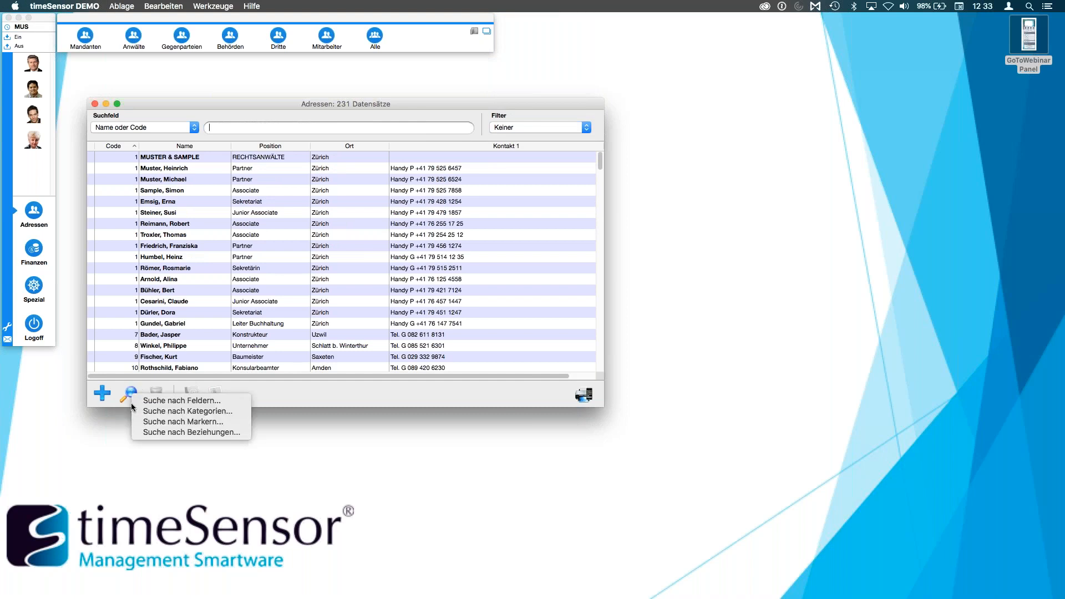
pyautogui.click(169, 413)
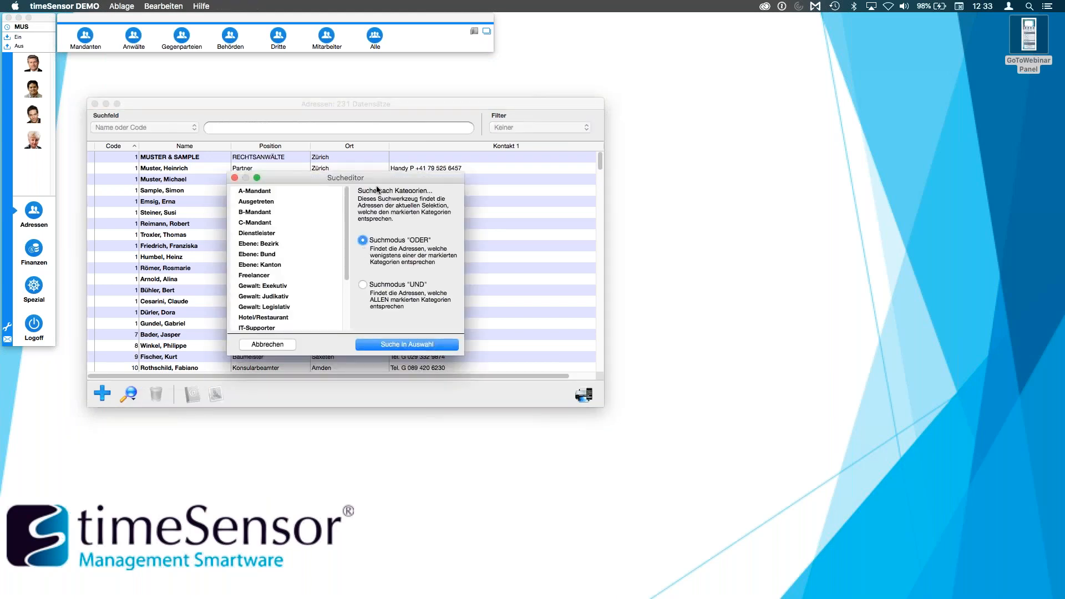
pyautogui.moveTo(383, 172); pyautogui.dragTo(388, 161)
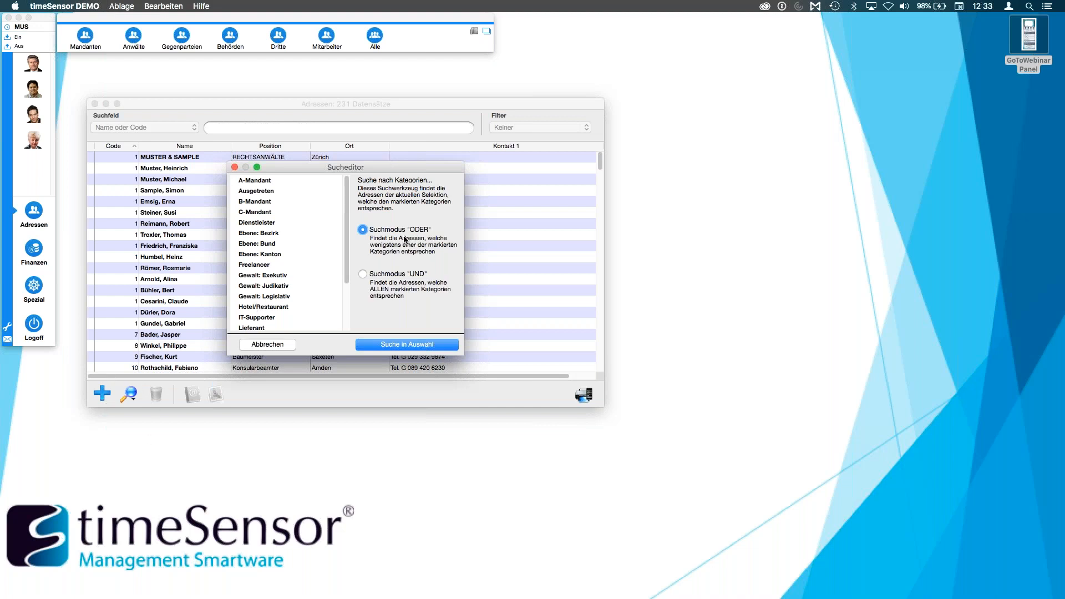
pyautogui.click(244, 319)
pyautogui.click(390, 276)
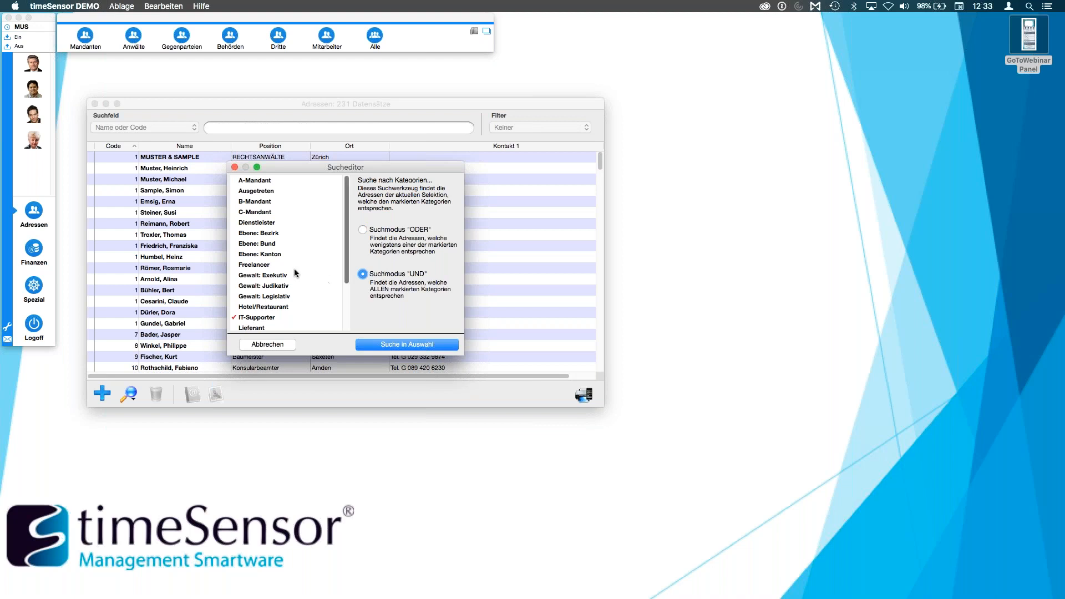
pyautogui.click(417, 346)
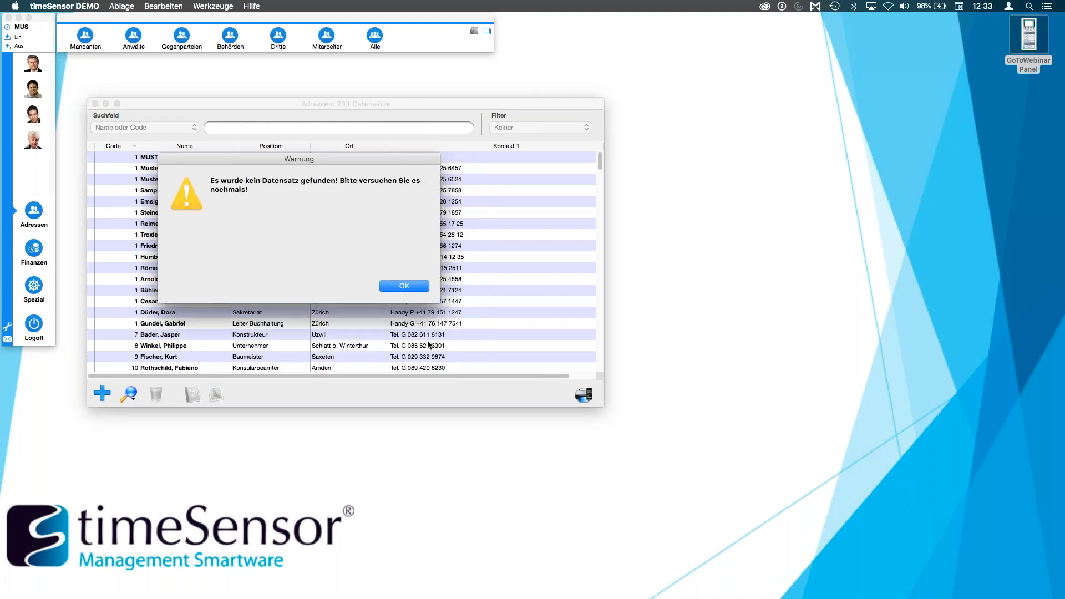
pyautogui.click(399, 286)
# - Search all addresses by category for C-Mandant or IT-Supporter using the "ODER" search mode
pyautogui.click(129, 393)
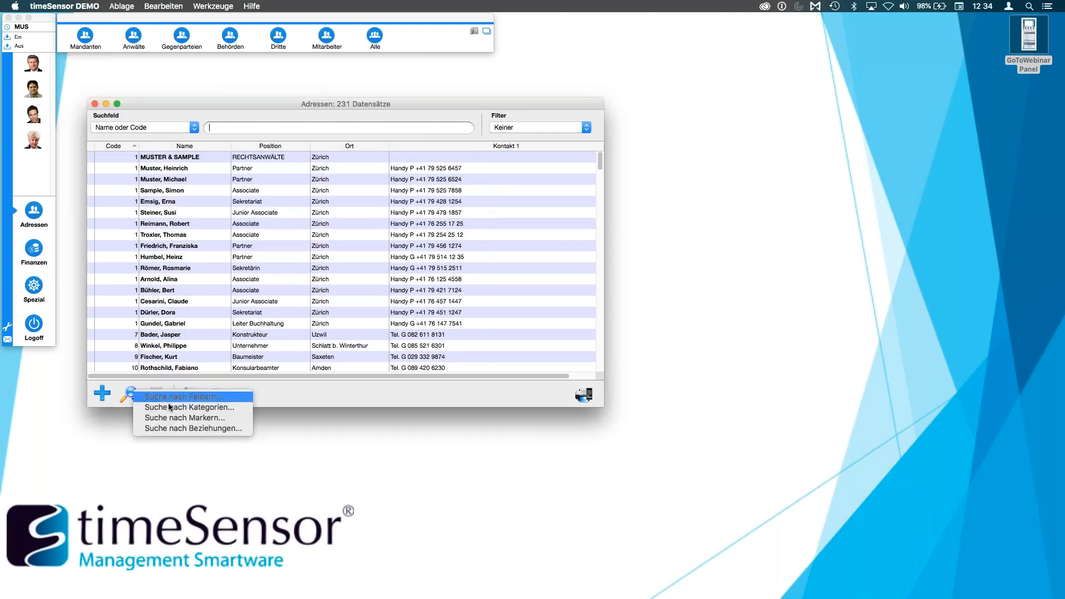
pyautogui.click(171, 407)
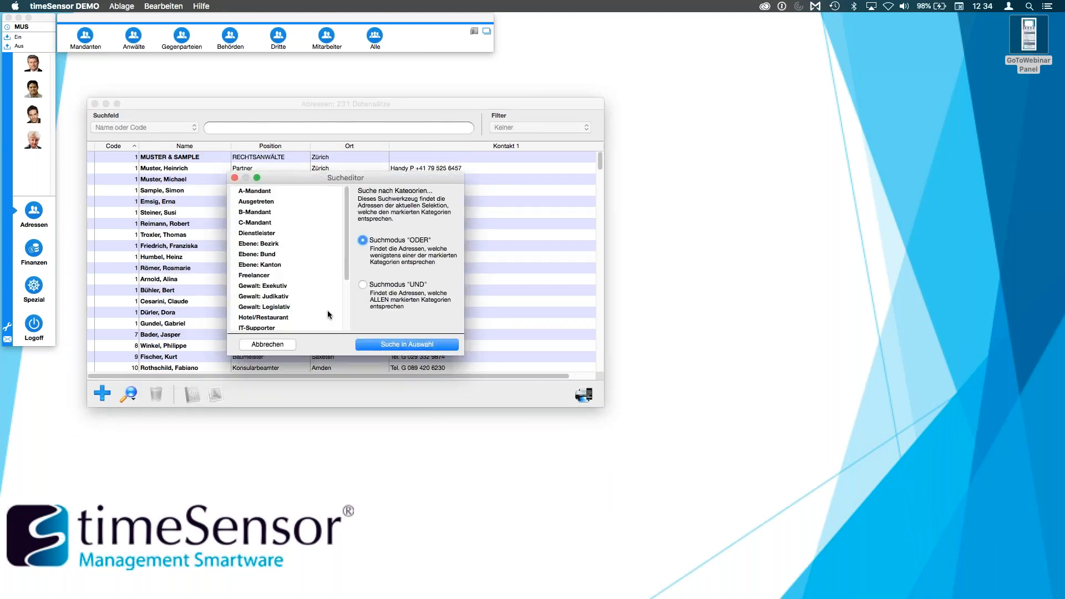
pyautogui.click(260, 329)
pyautogui.click(263, 222)
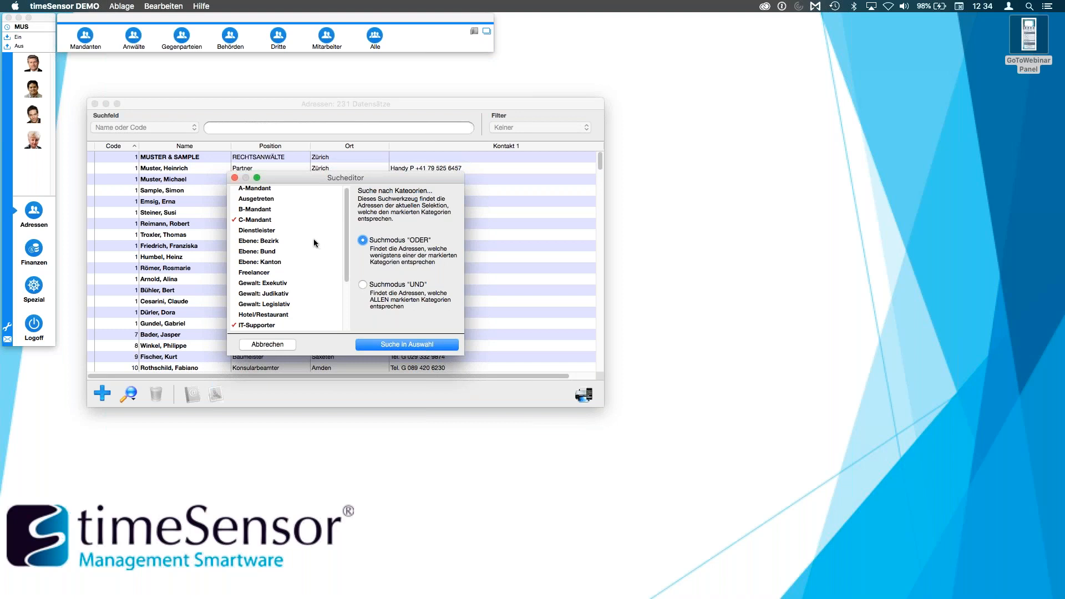
pyautogui.click(442, 345)
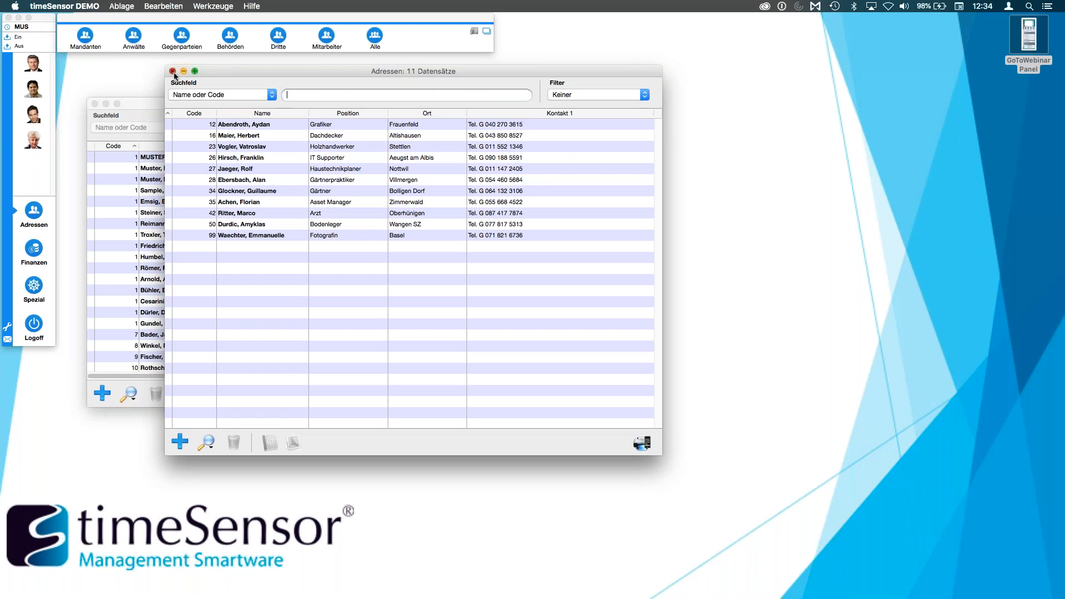
# - Close both address lists and open the Mandate list in the Finanzen area
pyautogui.moveTo(379, 70); pyautogui.dragTo(374, 72)
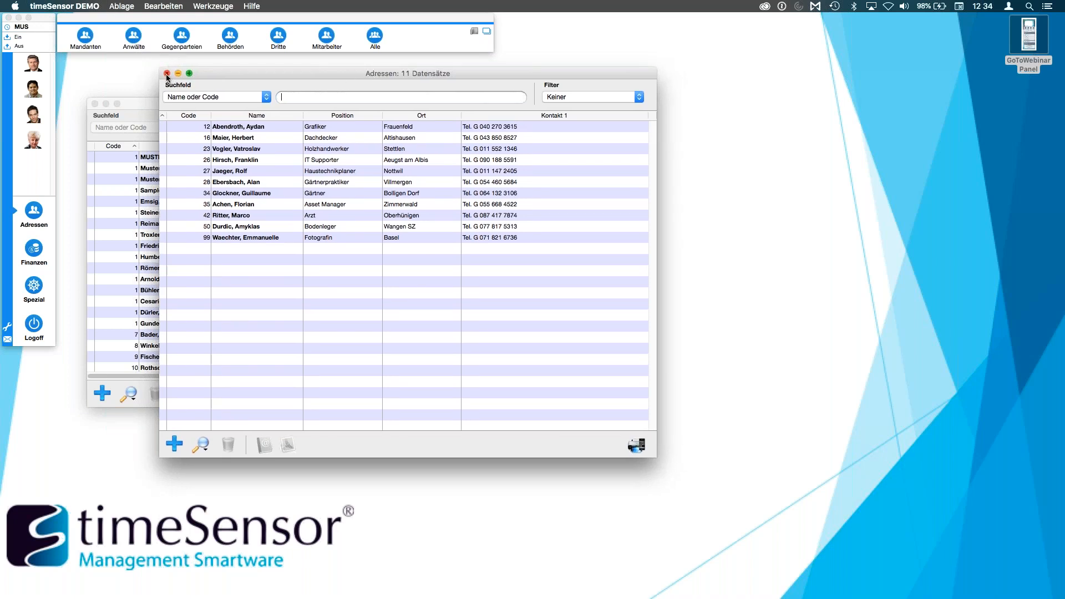
pyautogui.click(167, 74)
pyautogui.click(95, 104)
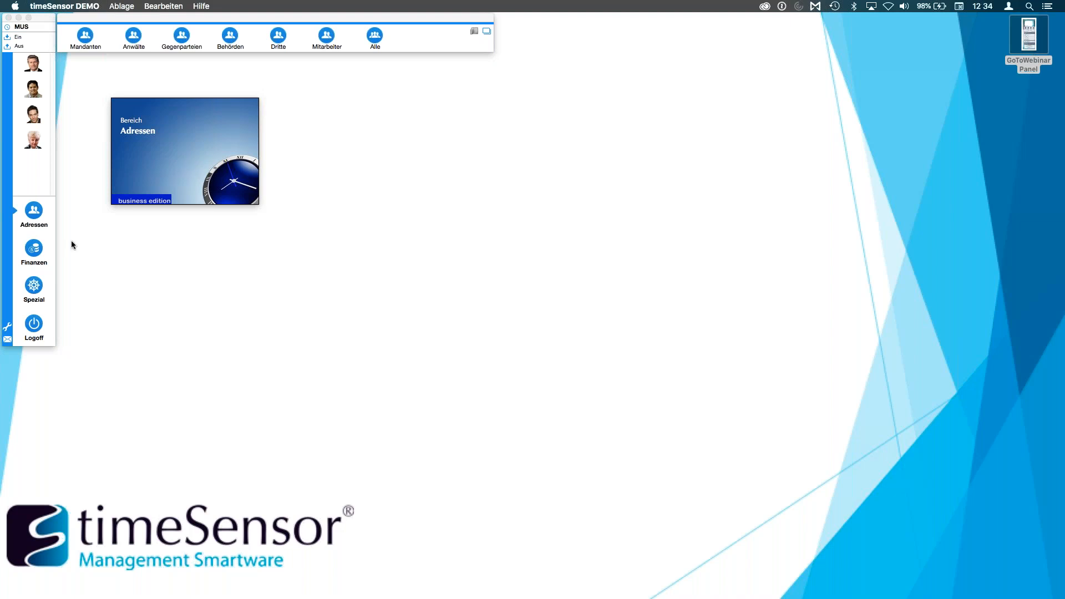
pyautogui.click(35, 249)
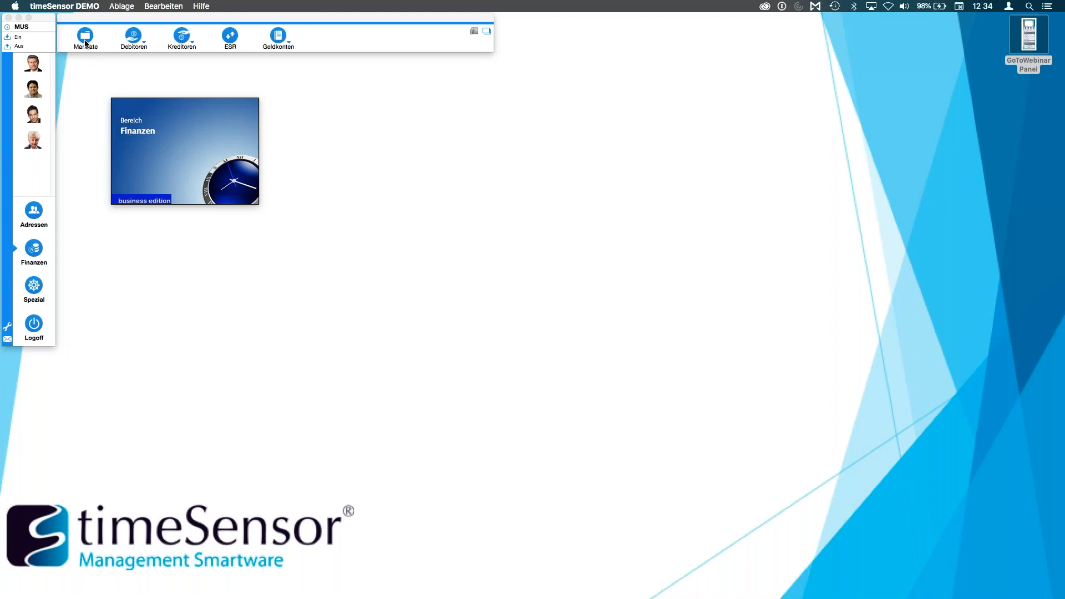
pyautogui.click(85, 36)
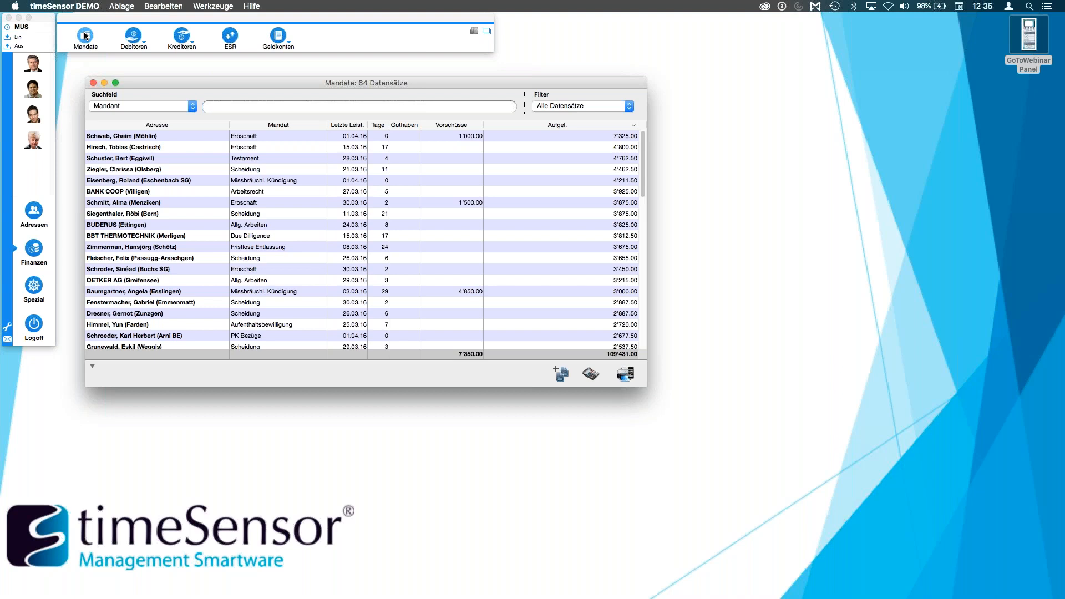
# - Open the Infoblatt Mandat print template of the Mandate list for editing
pyautogui.click(622, 379)
pyautogui.click(281, 136)
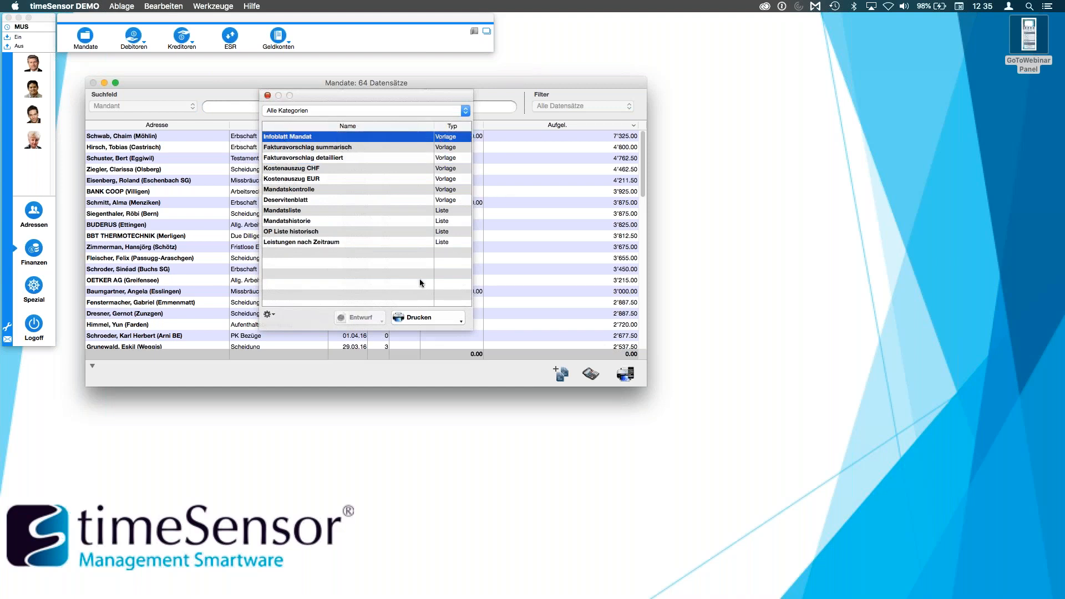
pyautogui.click(268, 314)
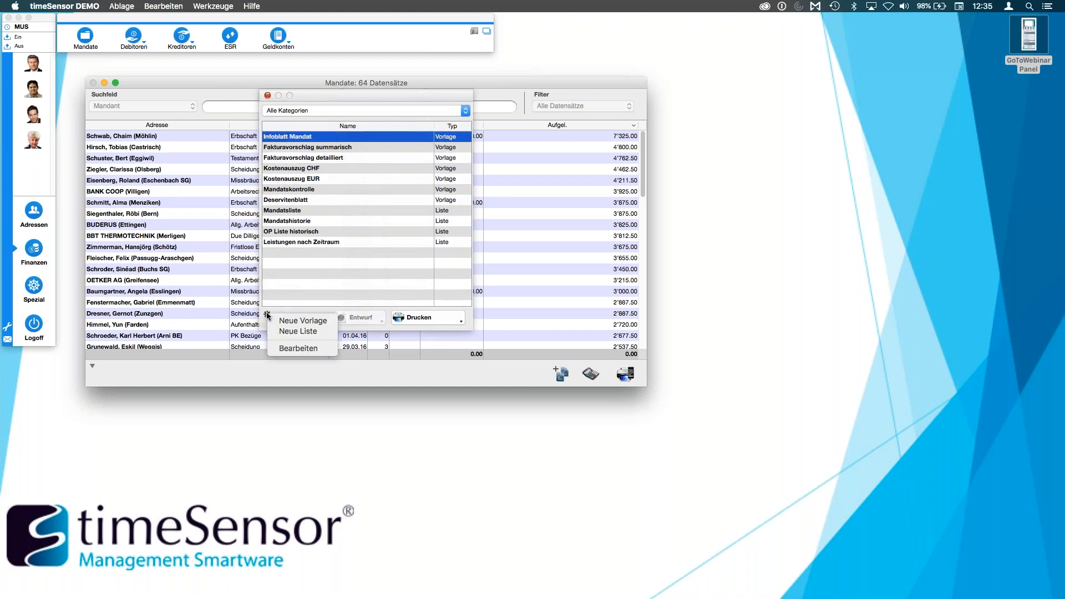
pyautogui.click(297, 348)
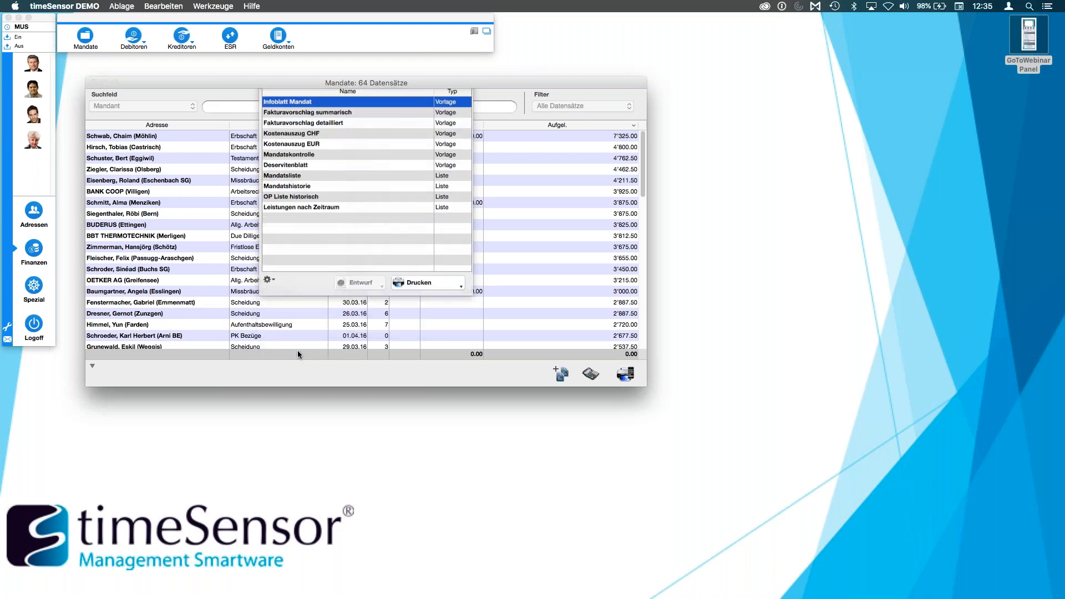
pyautogui.moveTo(789, 440)
pyautogui.mouseDown()
pyautogui.moveTo(816, 506)
pyautogui.moveTo(818, 558)
pyautogui.mouseUp()
pyautogui.moveTo(688, 146); pyautogui.dragTo(684, 109)
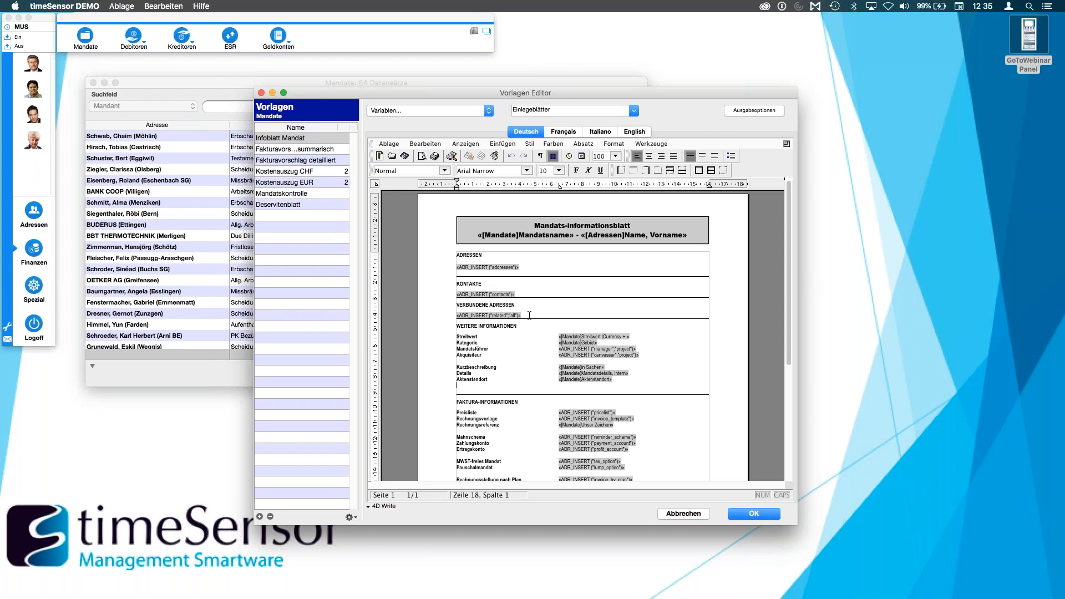
# - Add a line labelled "Zivilstand" at the end of the WEITERE INFORMATIONEN section, below Aktenstandort
pyautogui.moveTo(522, 326); pyautogui.dragTo(456, 326)
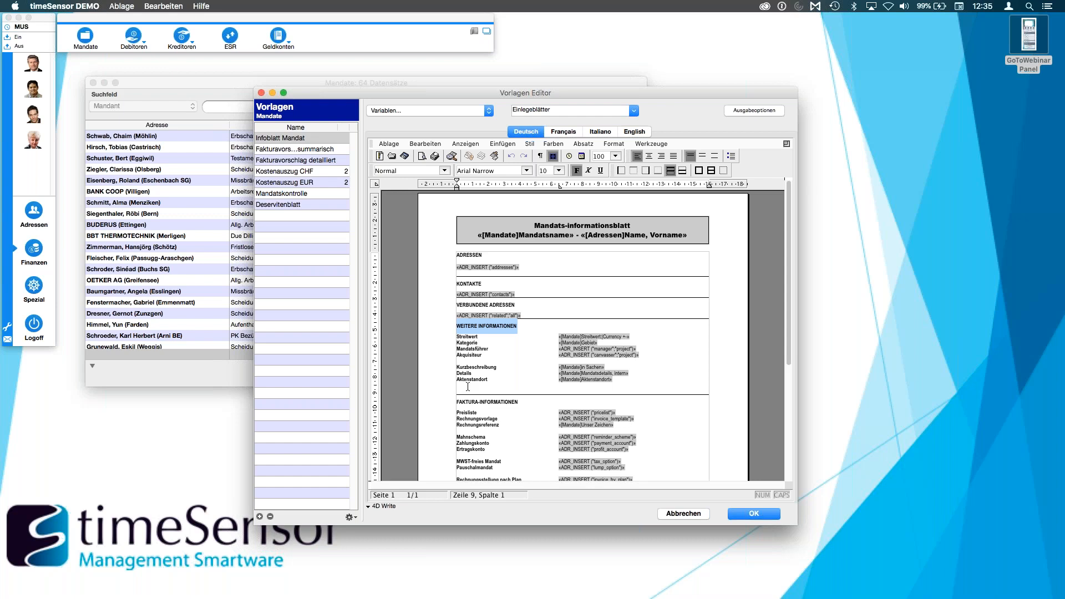
pyautogui.click(468, 387)
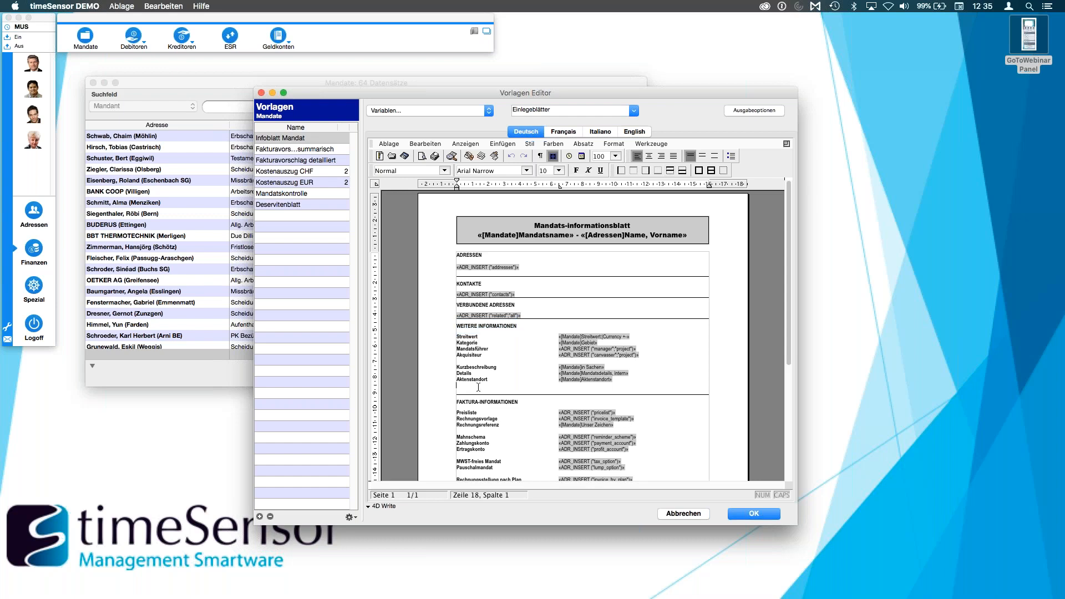
pyautogui.press('Return')
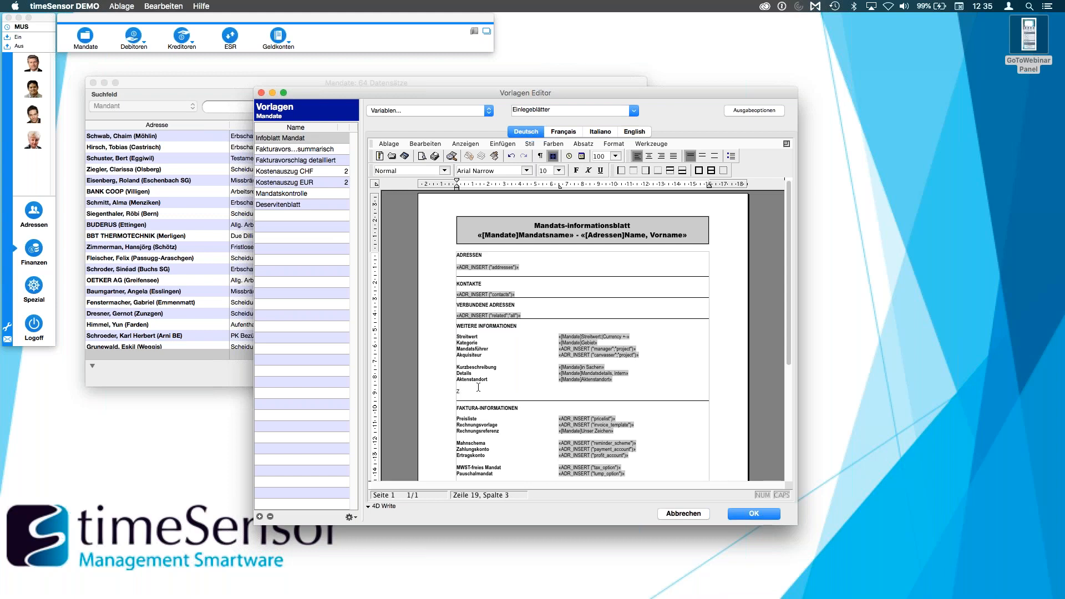
pyautogui.write('Zivilstand')
# - Insert the 4D expression [Adressen]Zivilstand in the value column beside the Zivilstand label
pyautogui.press('Tab')
pyautogui.click(503, 144)
pyautogui.click(513, 275)
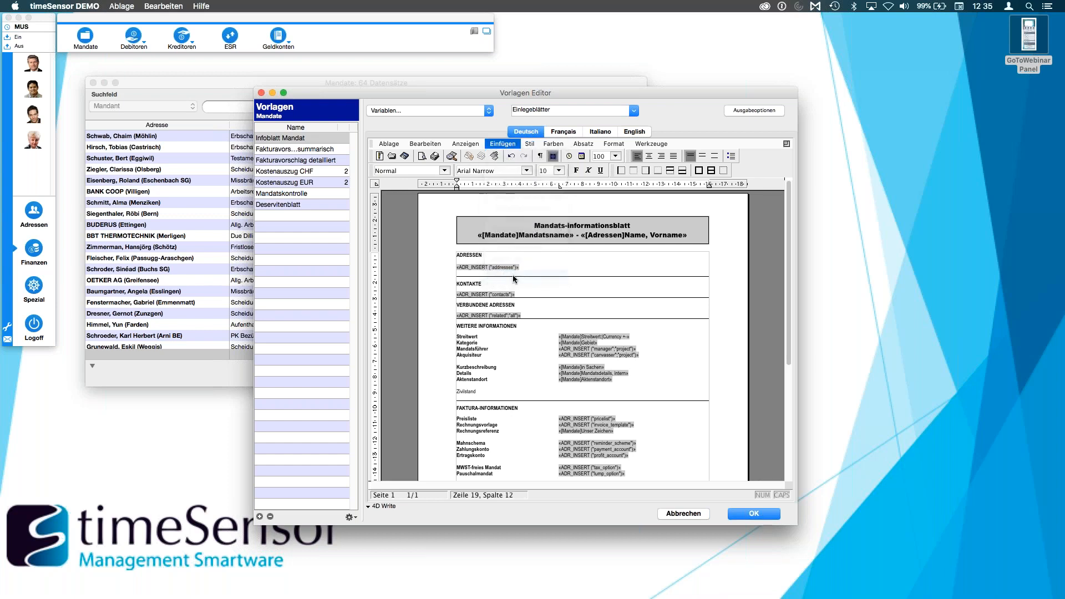
pyautogui.click(477, 173)
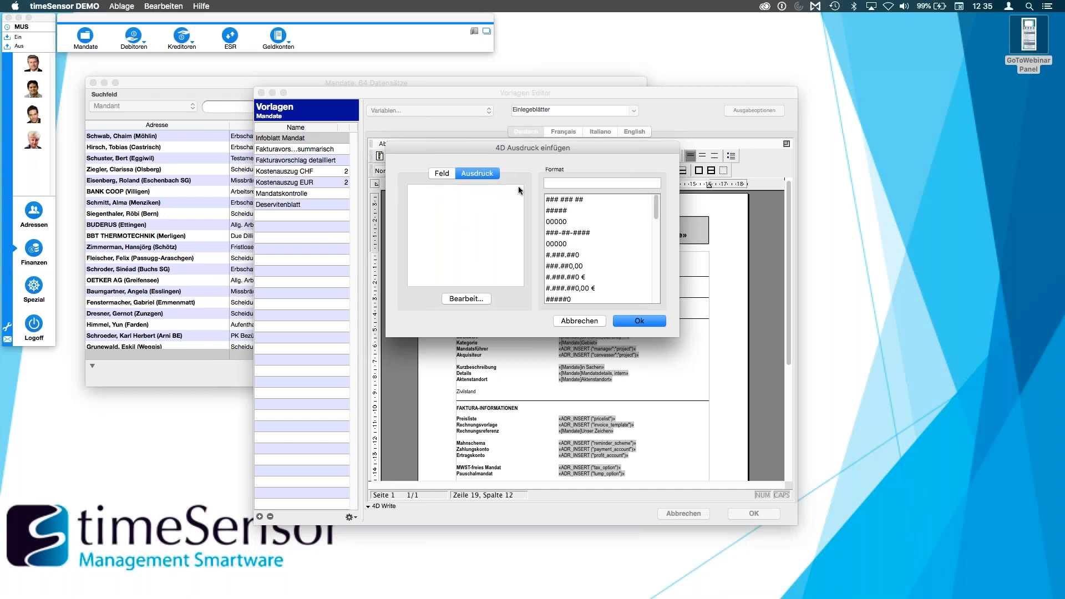
pyautogui.click(465, 300)
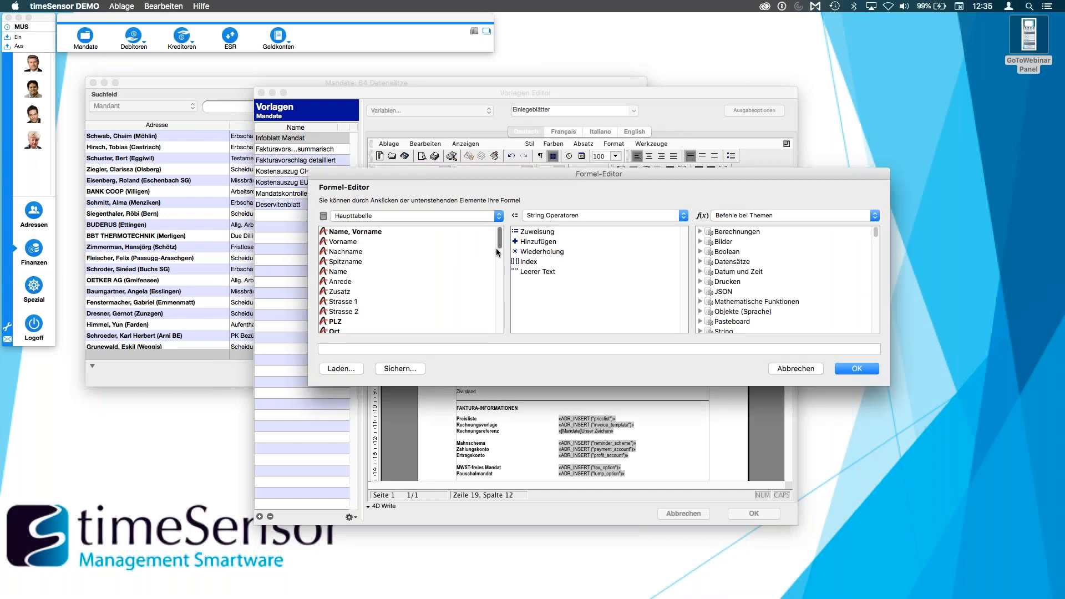
pyautogui.moveTo(585, 174); pyautogui.dragTo(607, 187)
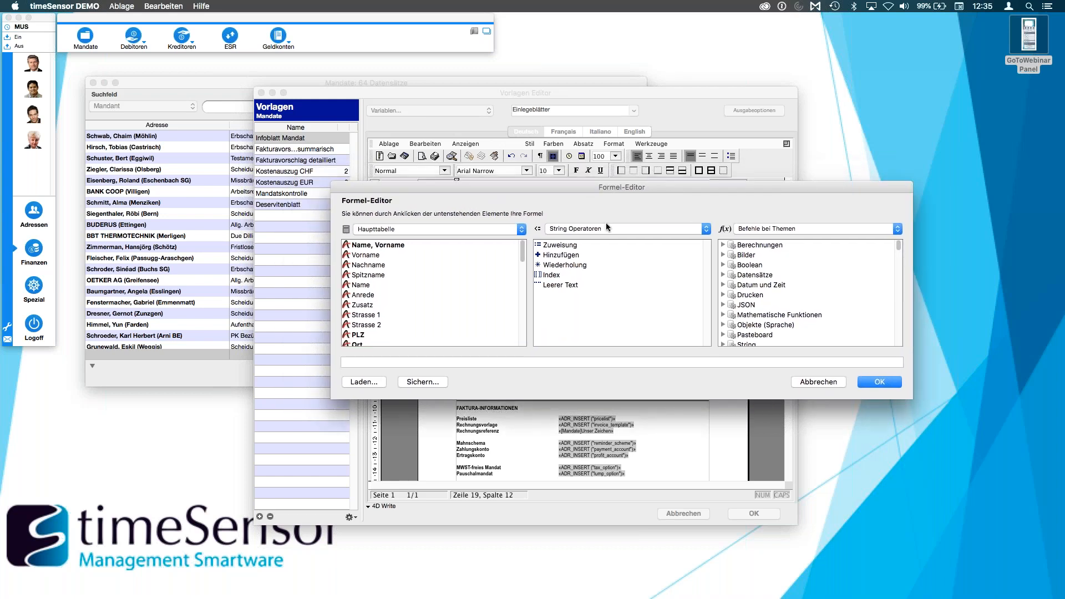
pyautogui.moveTo(521, 248); pyautogui.dragTo(522, 324)
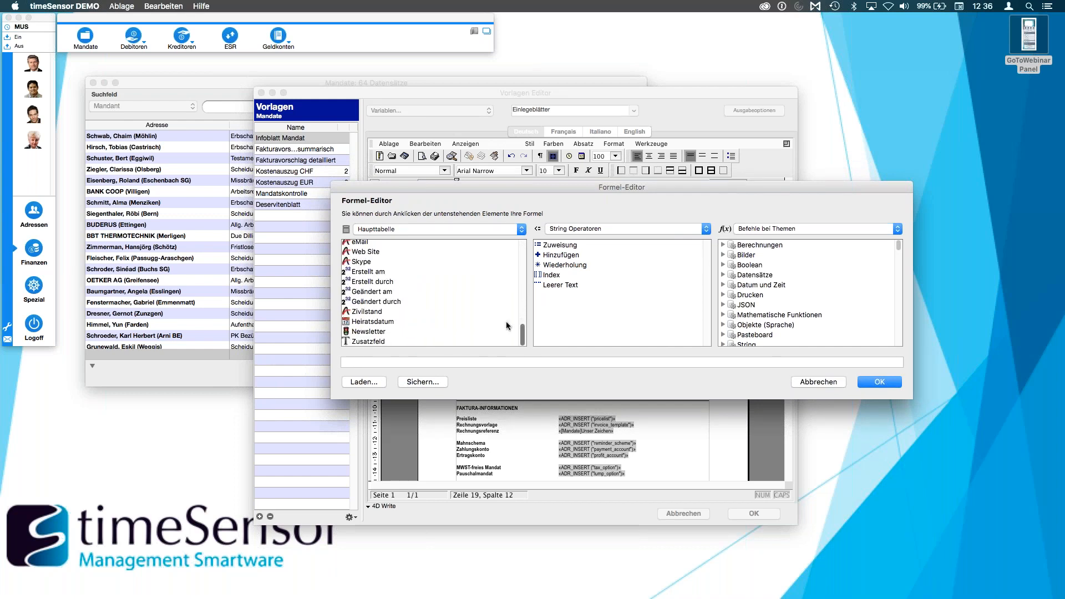
pyautogui.click(365, 313)
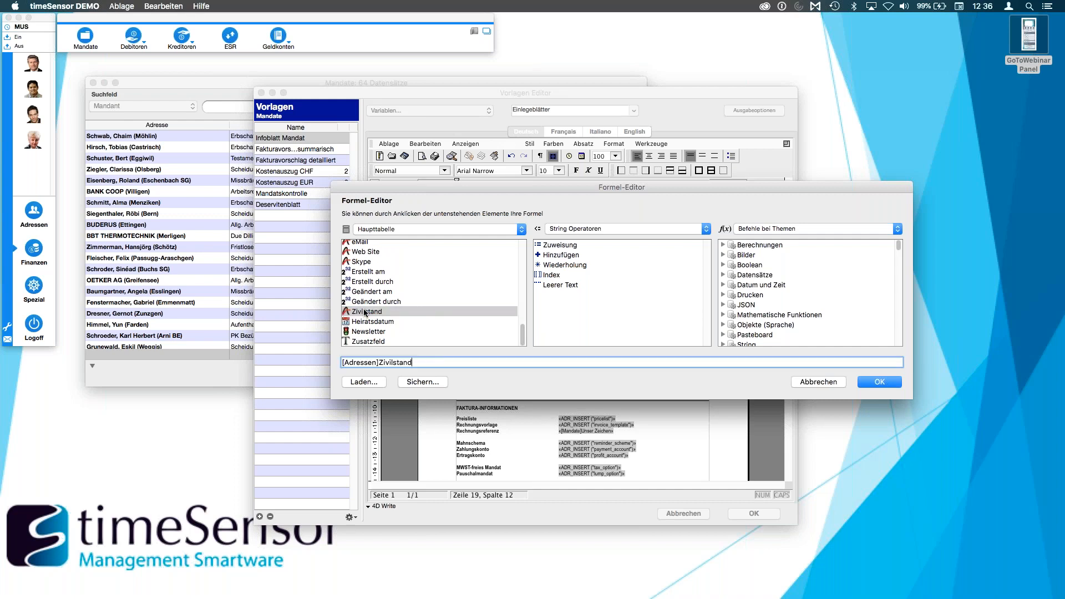
pyautogui.click(883, 381)
pyautogui.click(635, 318)
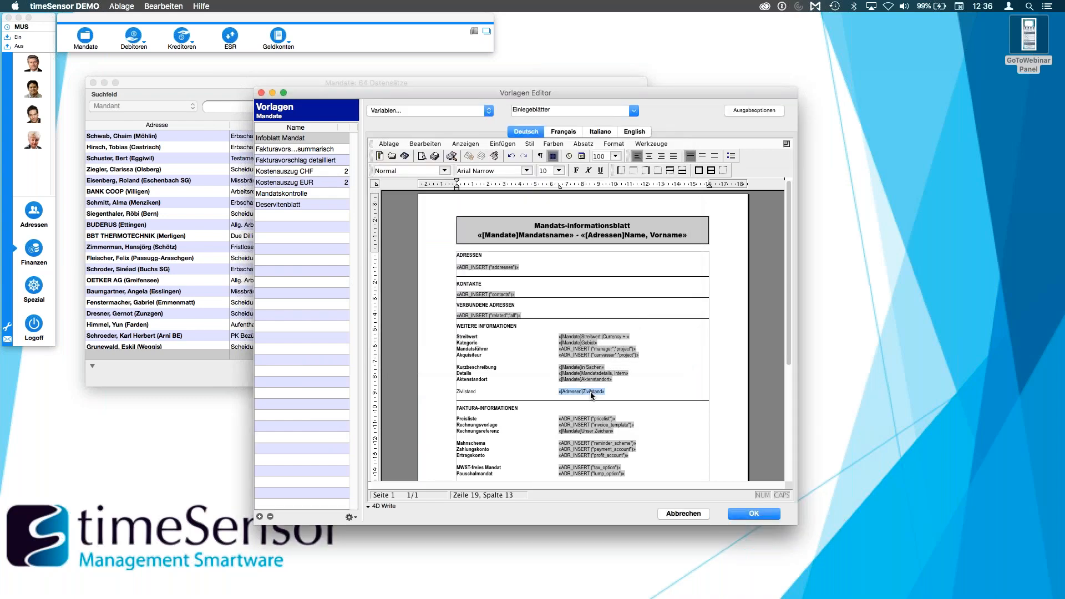
# - Add a line labelled "Adresskategorie" directly below the Zivilstand line
pyautogui.click(626, 390)
pyautogui.press('Return')
pyautogui.write('Adresskategor')
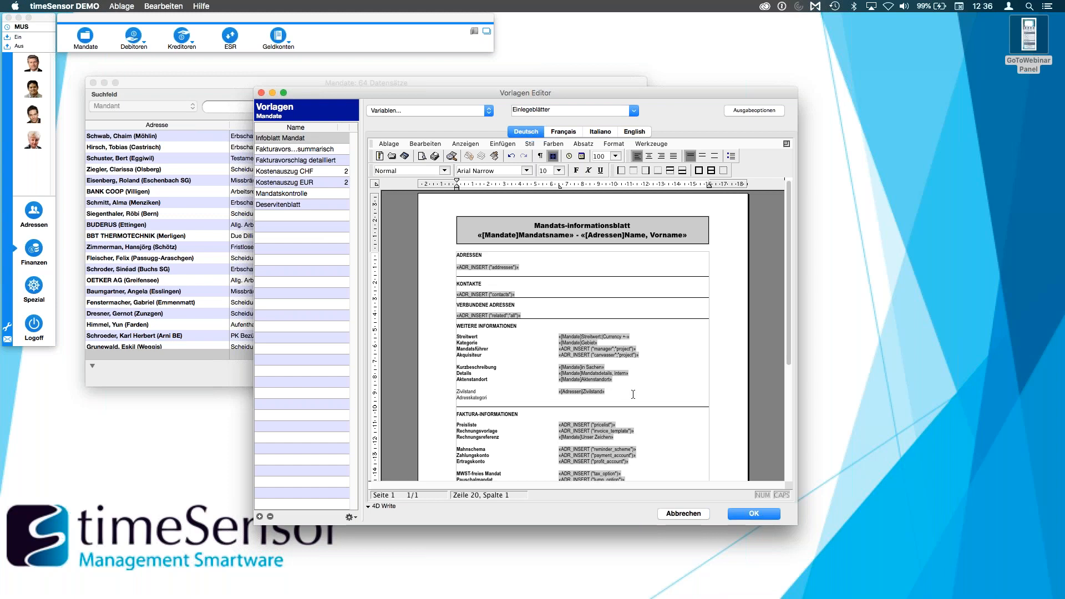
pyautogui.write('ie')
# - Insert the 4D expression ADR_INSERT("categories") in the value column beside the Adresskategorie label and save the template
pyautogui.press('Tab')
pyautogui.click(498, 144)
pyautogui.click(532, 276)
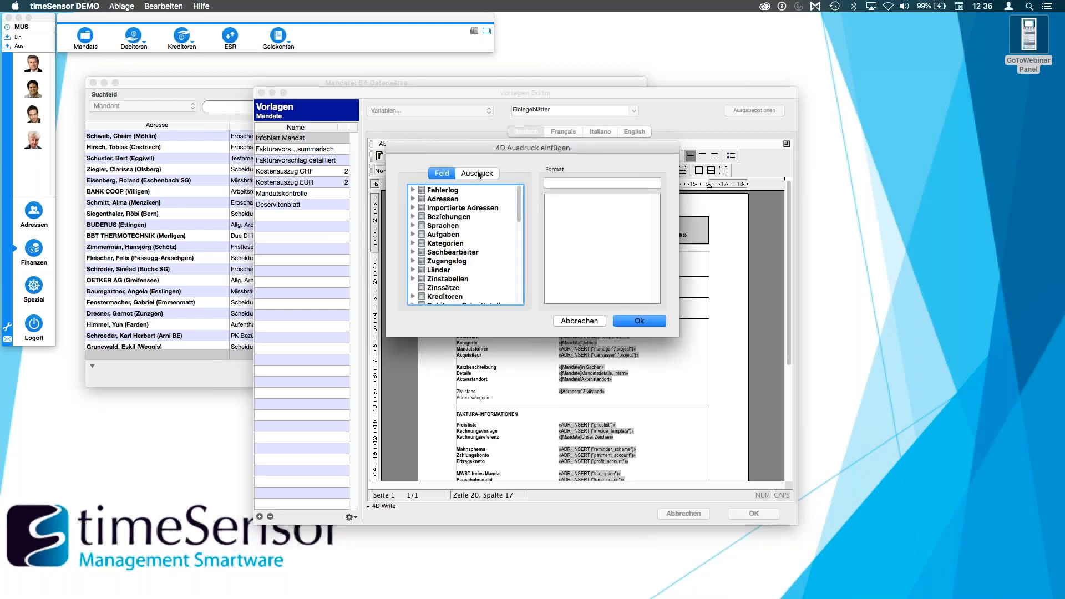
pyautogui.click(478, 173)
pyautogui.click(465, 298)
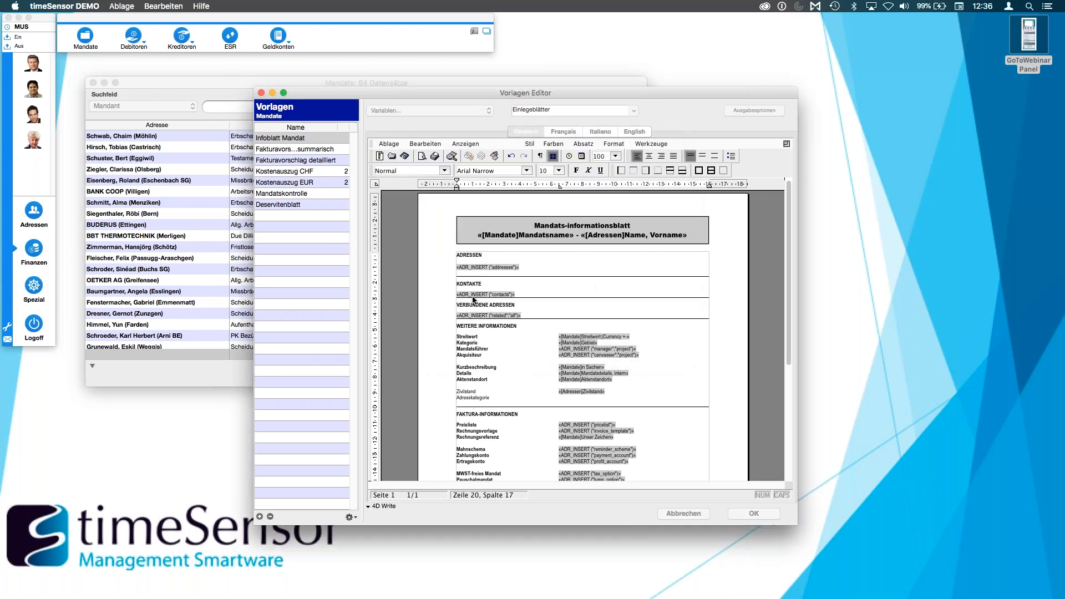
pyautogui.write('ADR')
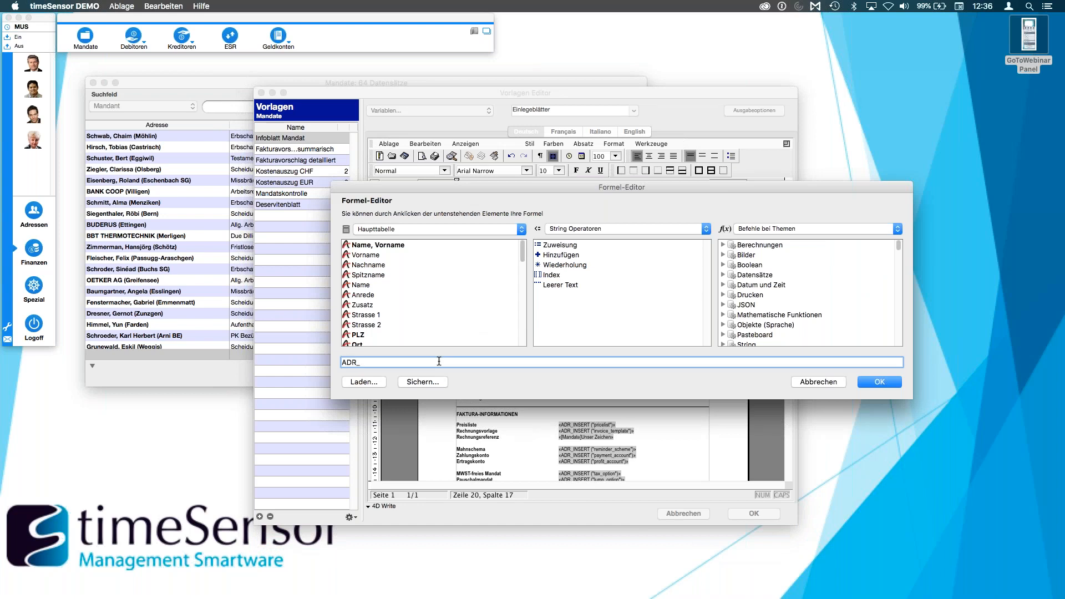
pyautogui.write('_INSERT (')
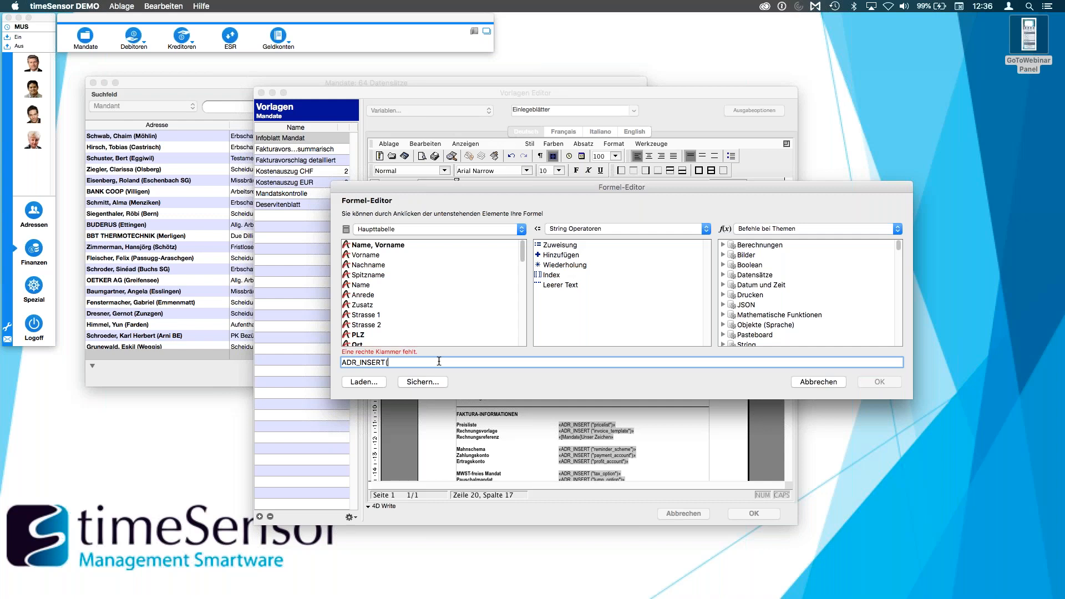
pyautogui.write('"categories")')
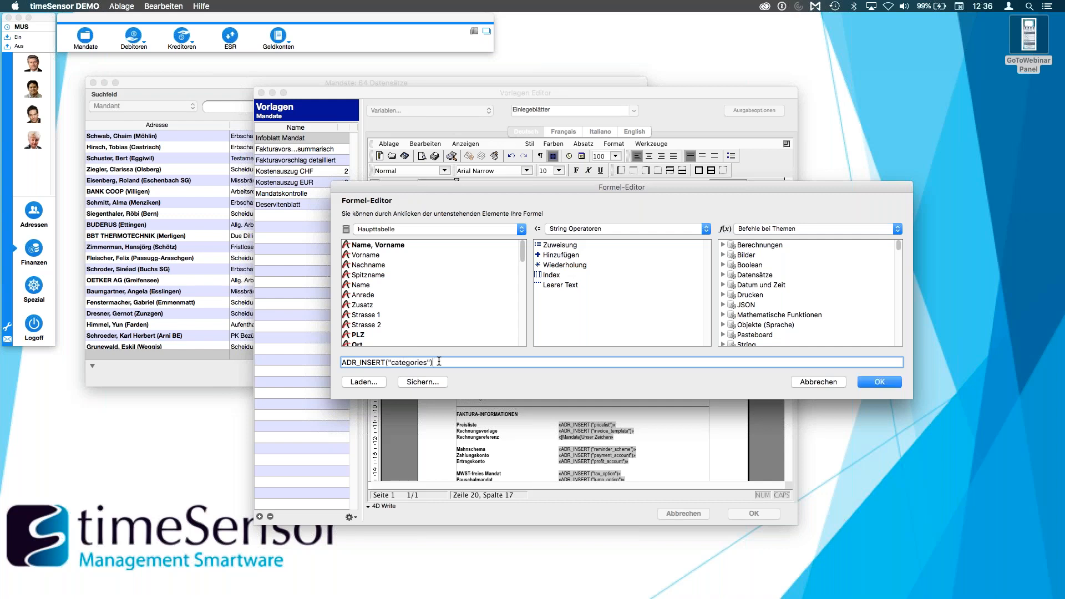
pyautogui.press('Return')
pyautogui.press('Return')
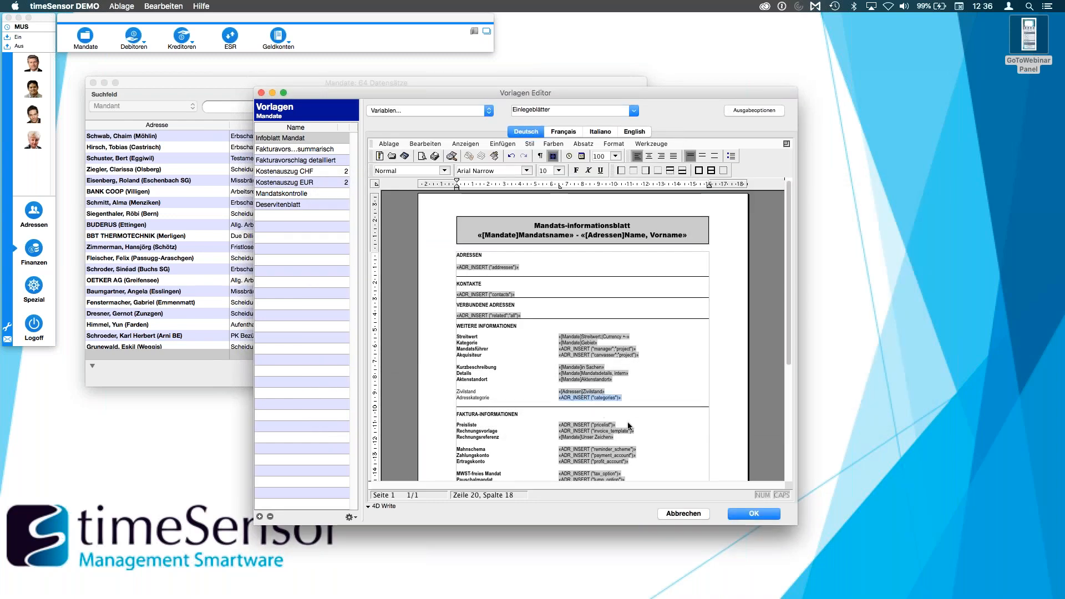
pyautogui.click(754, 514)
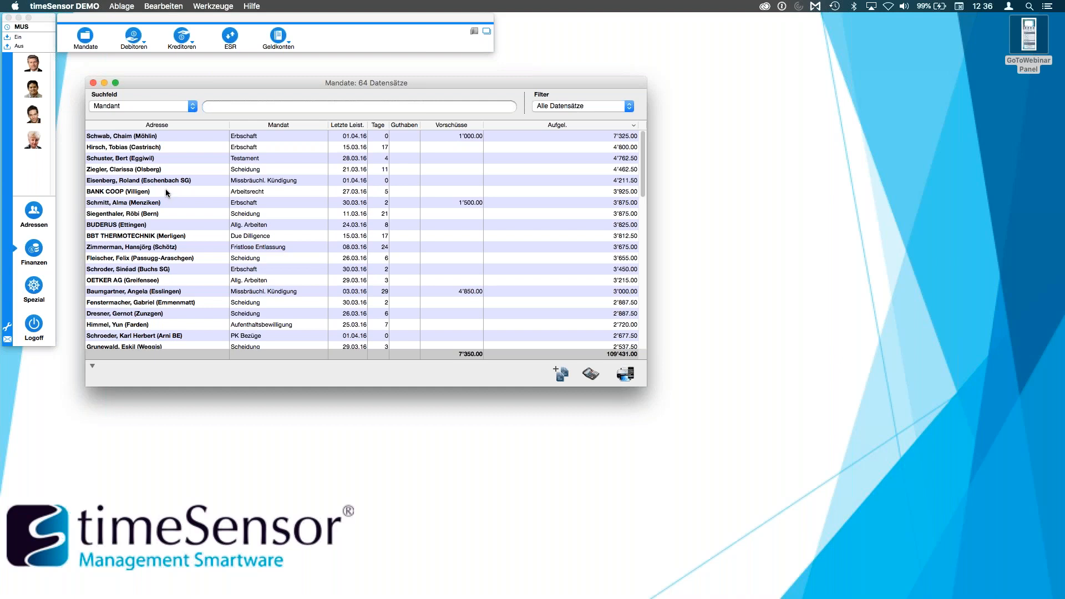
# - Search the Mandanten address list by Zivilstand for "verhei" to find a married client, and close the list
pyautogui.click(172, 105)
pyautogui.click(225, 105)
pyautogui.click(34, 210)
pyautogui.click(87, 37)
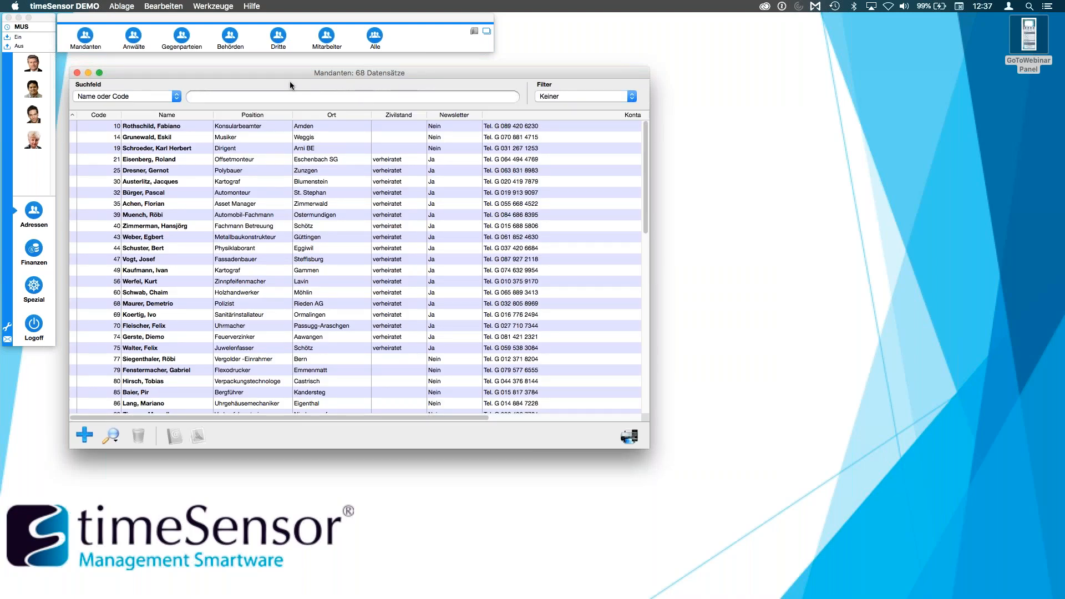
pyautogui.click(168, 93)
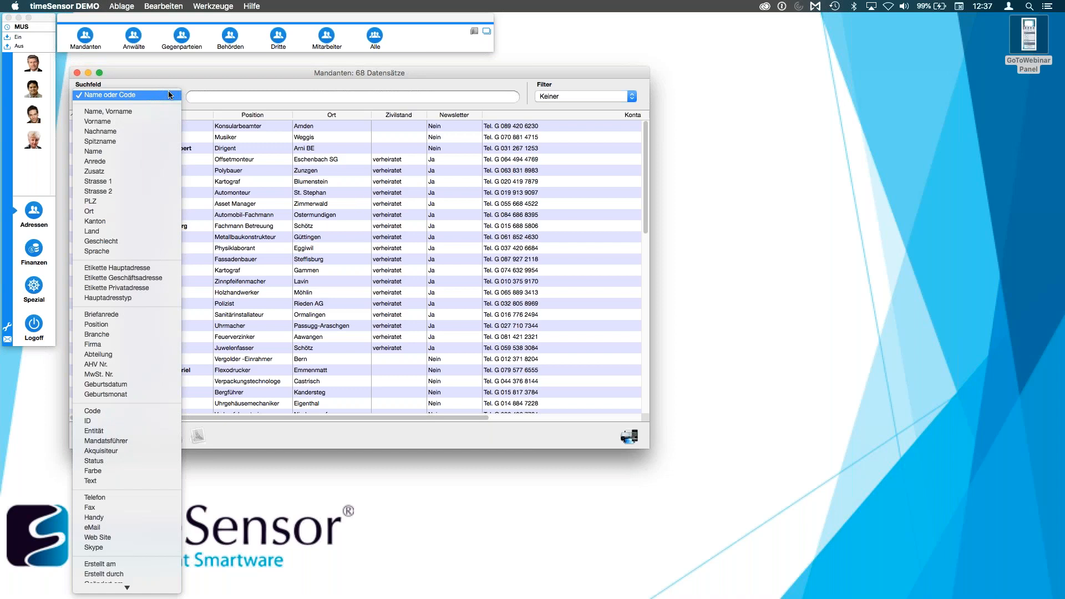
pyautogui.moveTo(127, 587)
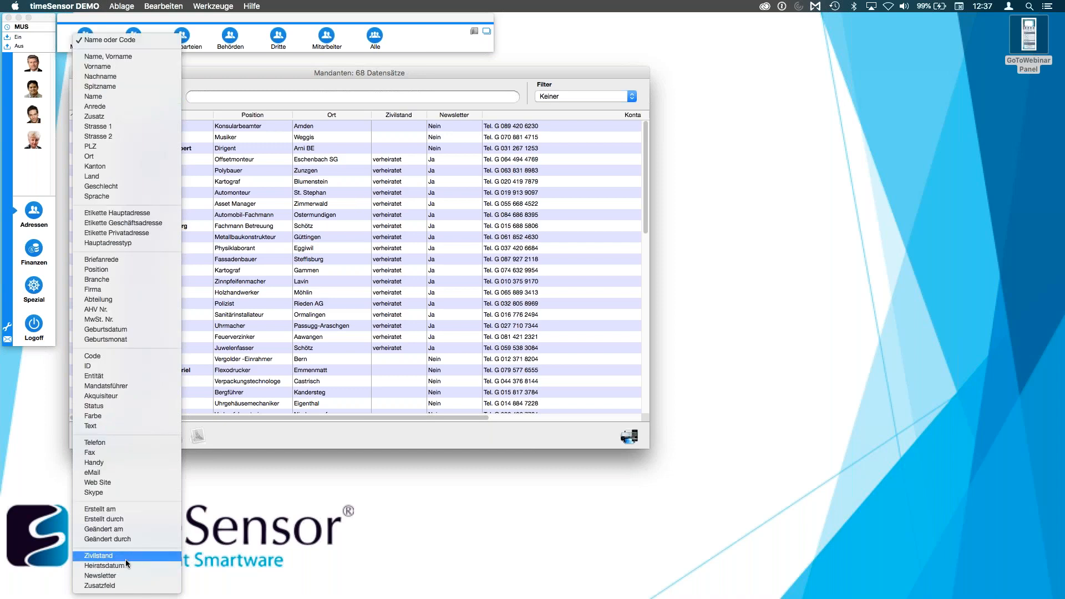
pyautogui.click(125, 556)
pyautogui.write('verhei')
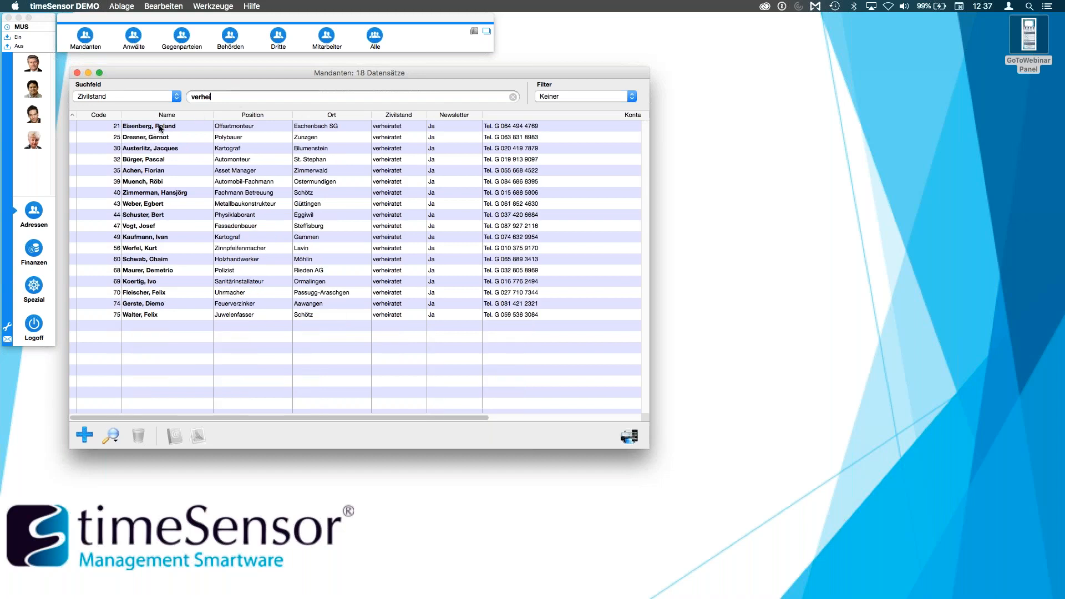
pyautogui.click(77, 73)
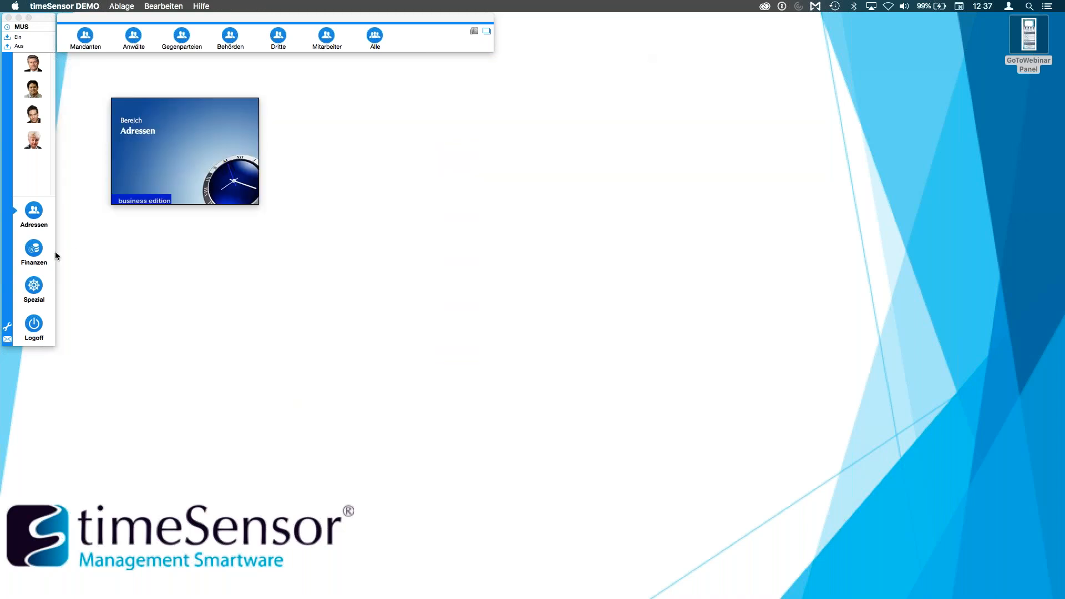
# - Find the Missbräuchl. Kündigung mandate by the client's surname in the Mandate list and create an Infoblatt Mandat draft for it
pyautogui.click(24, 252)
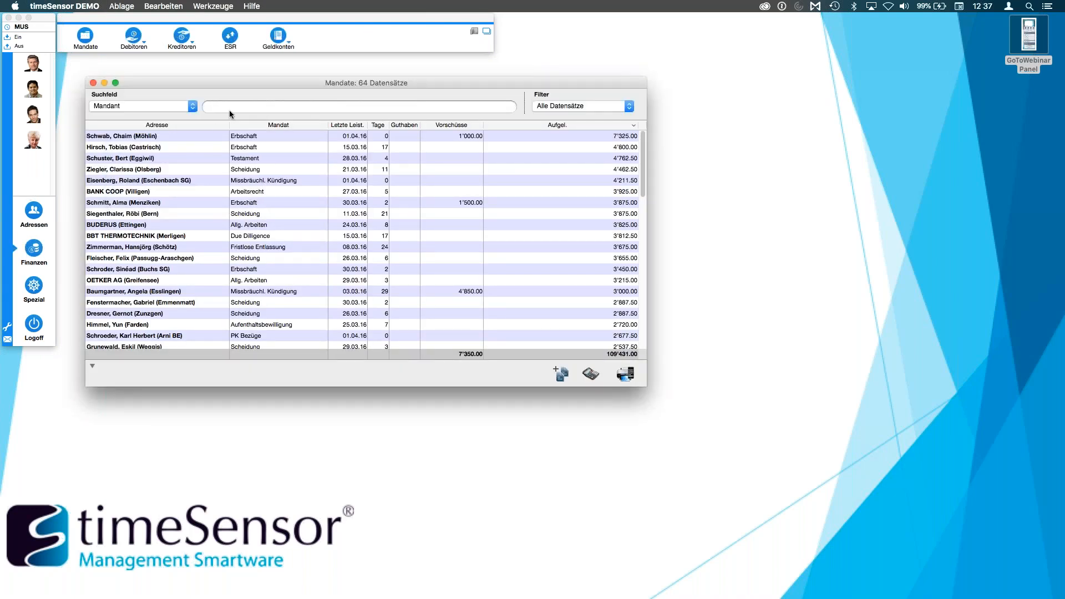
pyautogui.write('eisen')
pyautogui.press('Return')
pyautogui.click(284, 139)
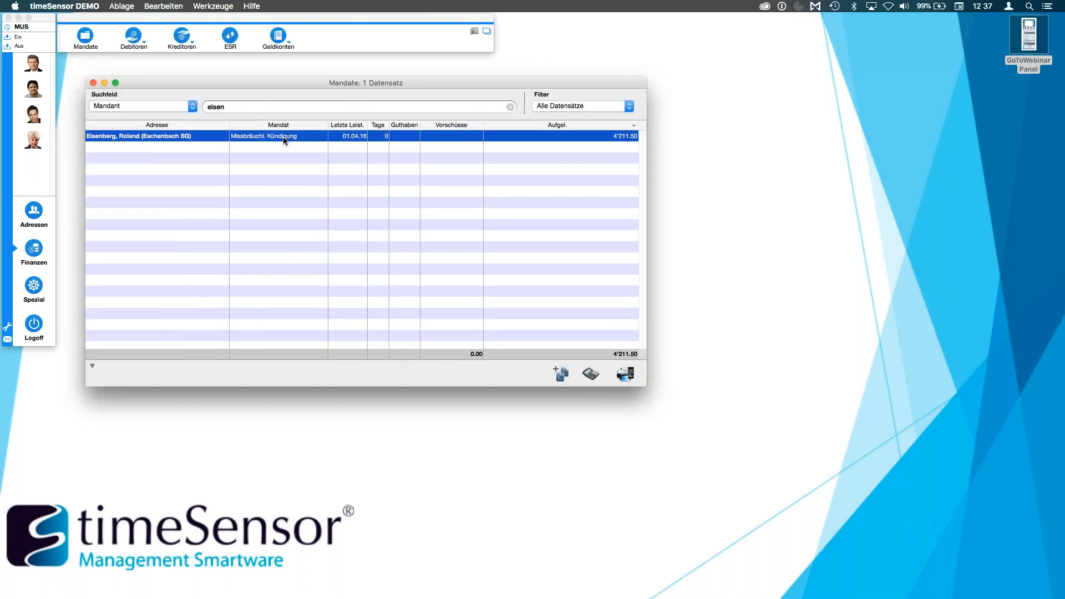
pyautogui.click(625, 375)
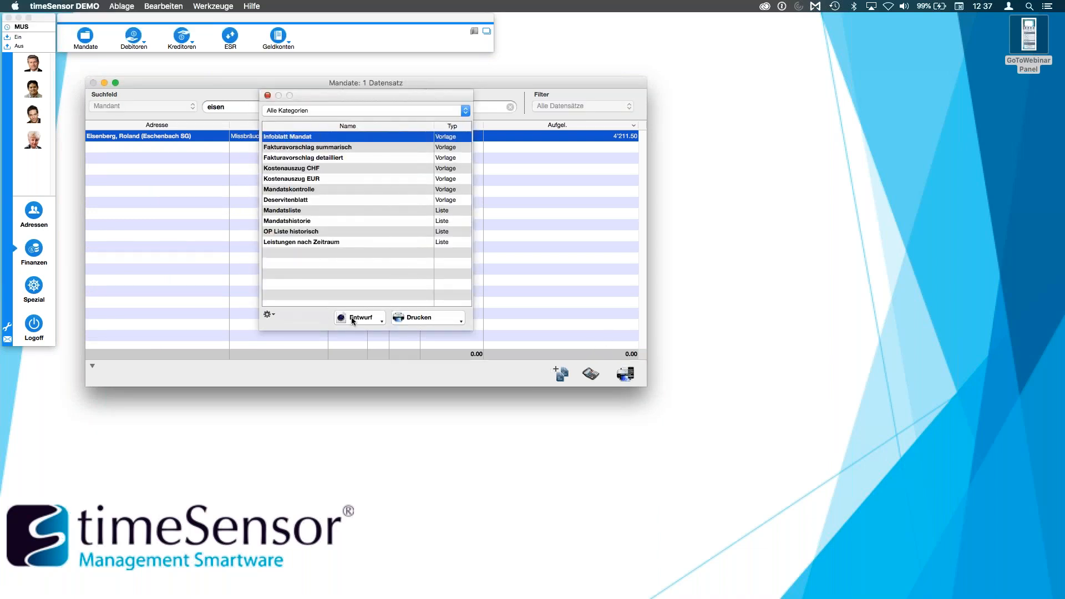
pyautogui.click(352, 319)
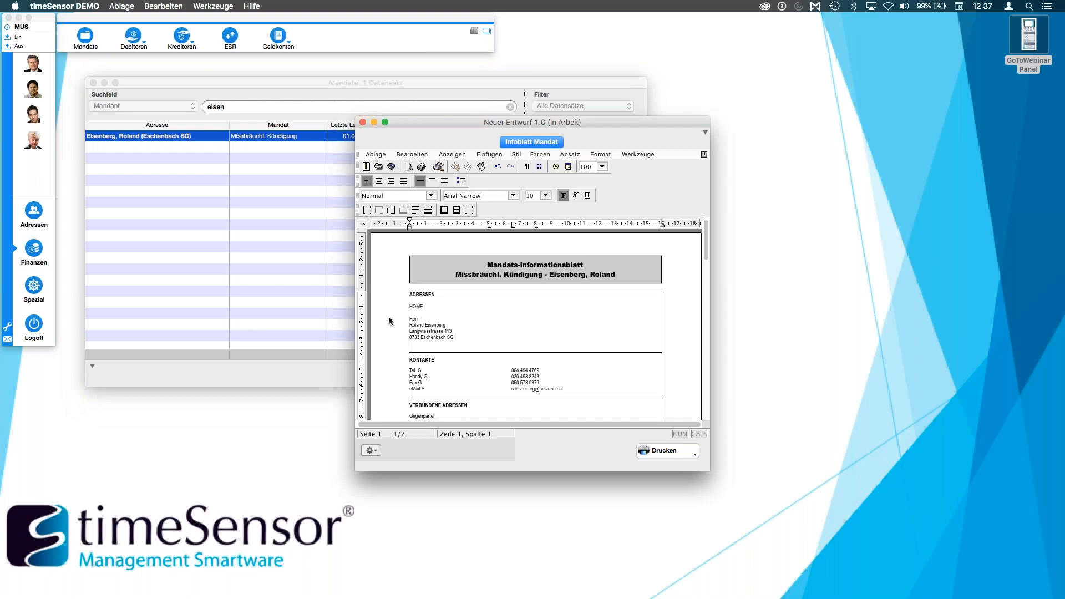